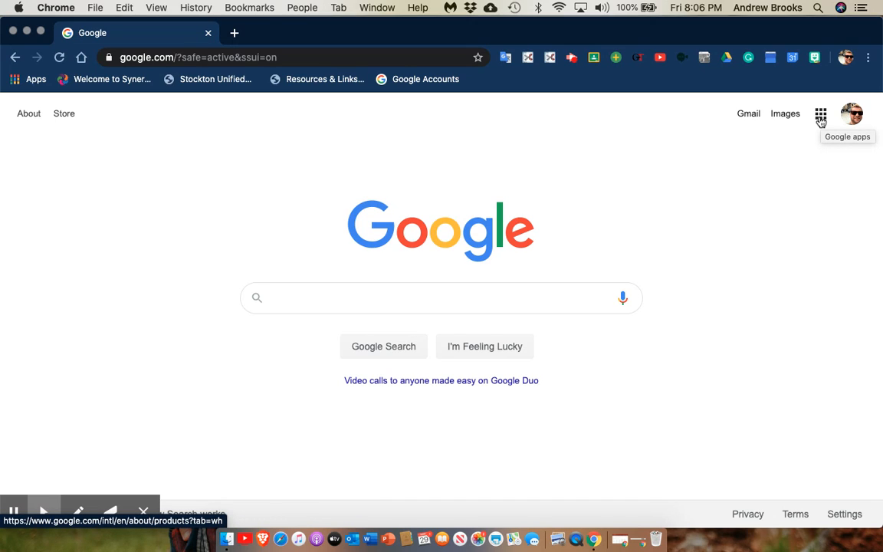
Step: Open Google Calendar from the Google home page and start creating a new calendar entry
{"action": "left_click", "coordinate": [821, 119]}
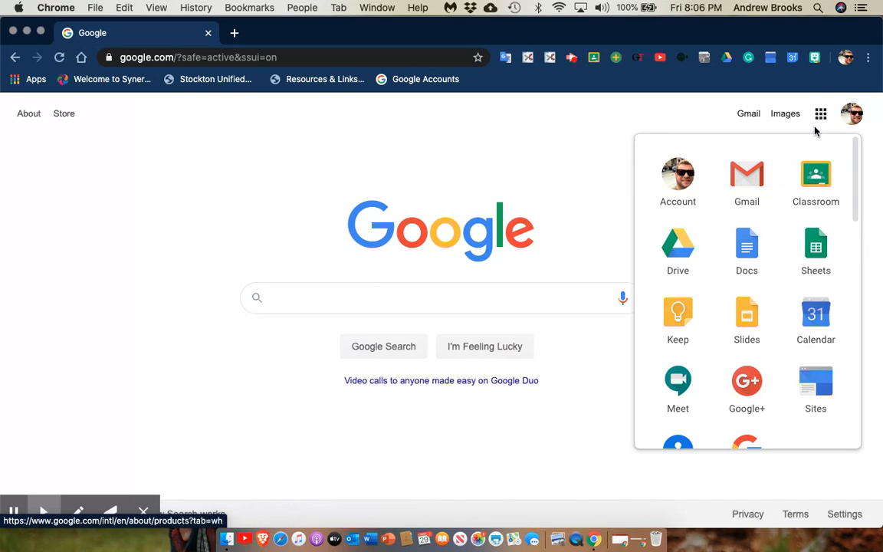
{"action": "left_click", "coordinate": [815, 325]}
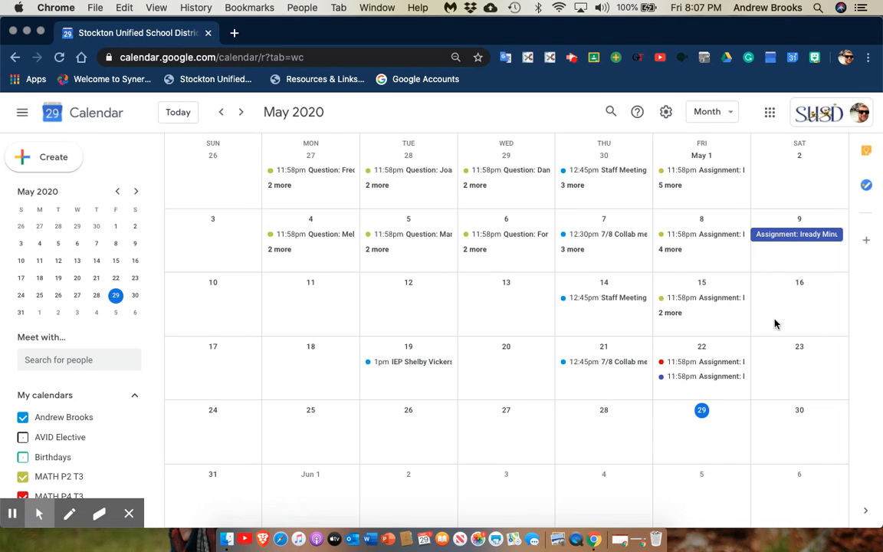
{"action": "left_click", "coordinate": [59, 167]}
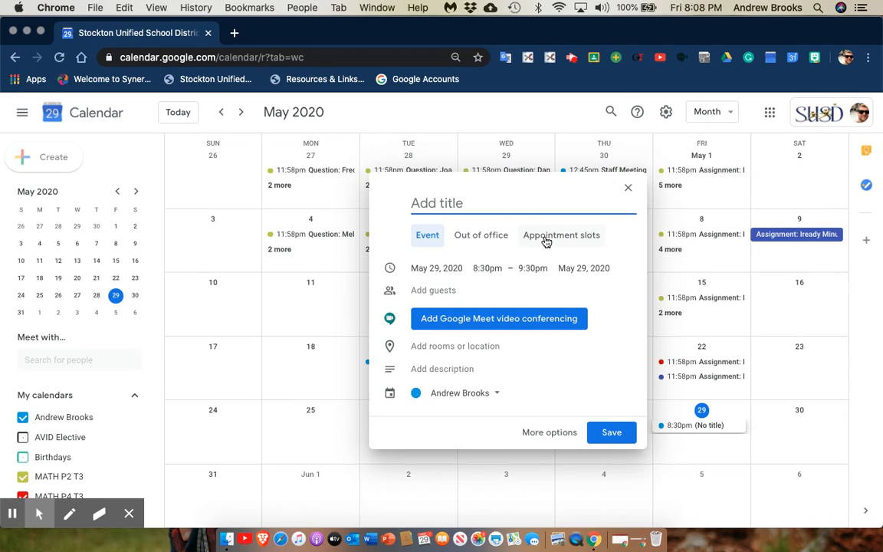
Step: Title the entry as a check-in with the teacher for 8th Grade and make it an Appointment slots entry
{"action": "type", "text": "Check in with Mr. Brooks for 8th Gra"}
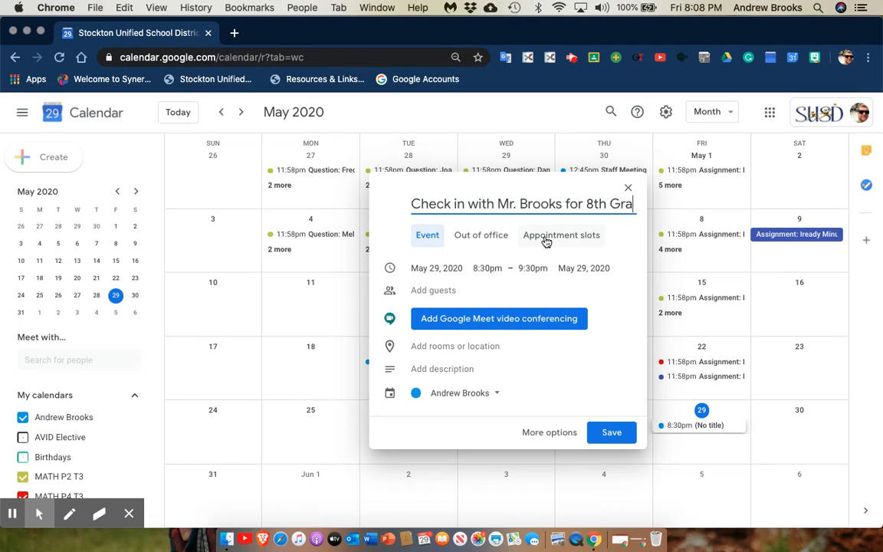
{"action": "type", "text": "de"}
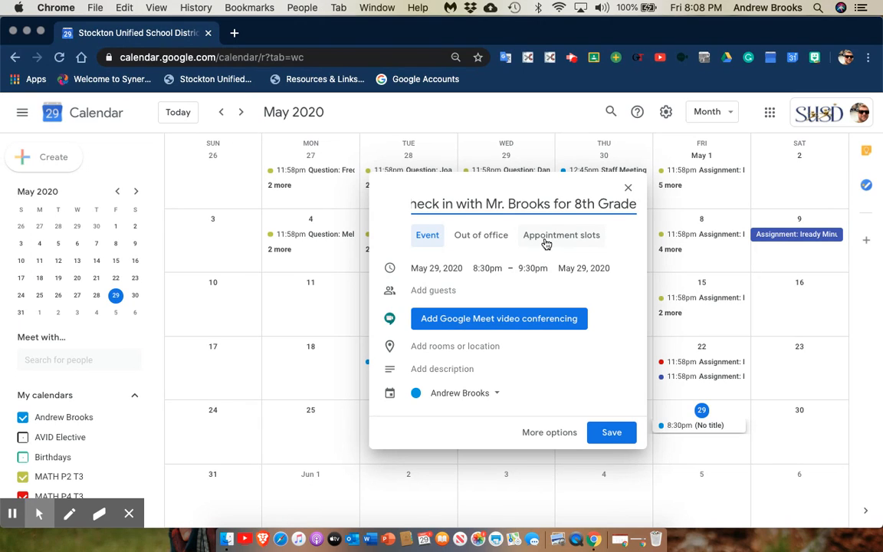
{"action": "left_click", "coordinate": [546, 242]}
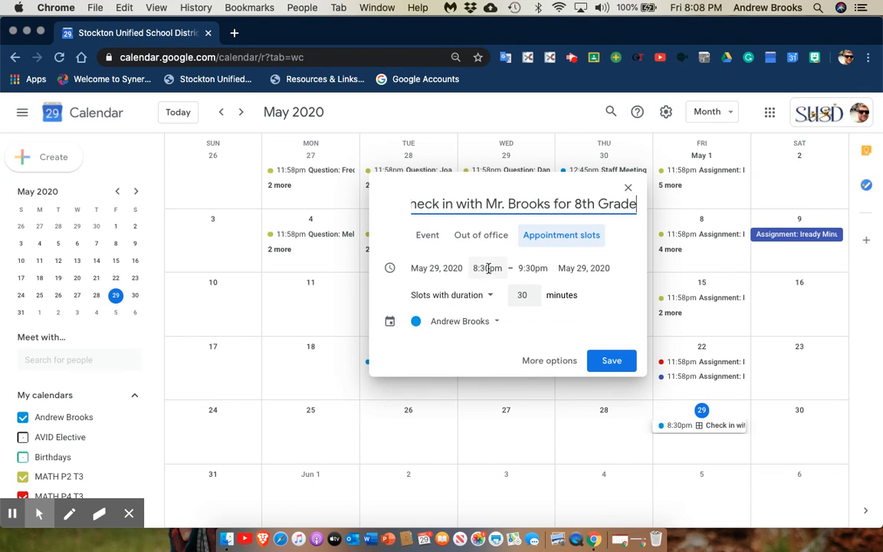
Step: Set the date of the appointment slots to July 27, 2020
{"action": "left_click", "coordinate": [452, 269]}
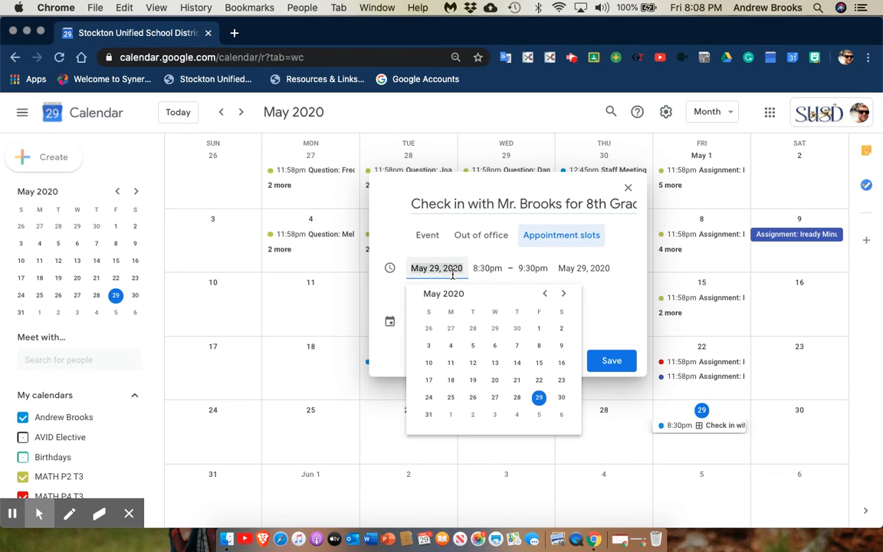
{"action": "left_click", "coordinate": [565, 295]}
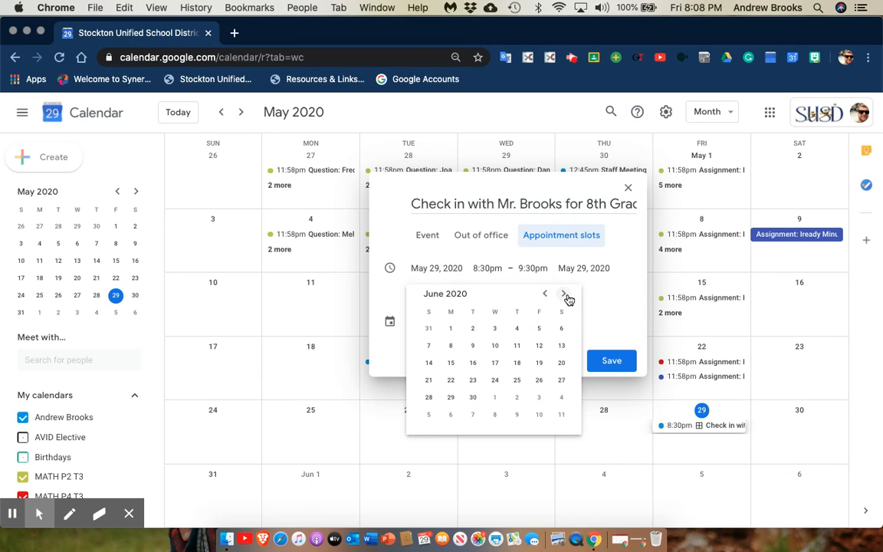
{"action": "left_click", "coordinate": [565, 295]}
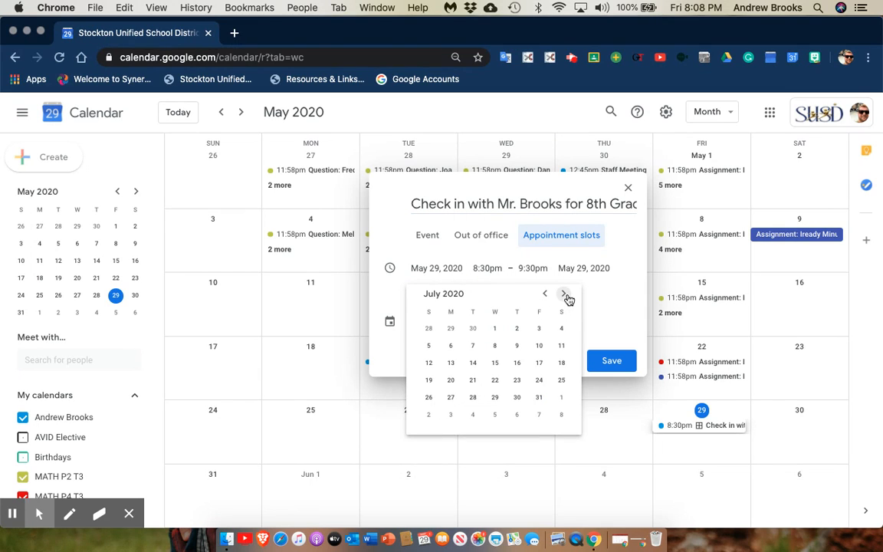
{"action": "left_click", "coordinate": [450, 398]}
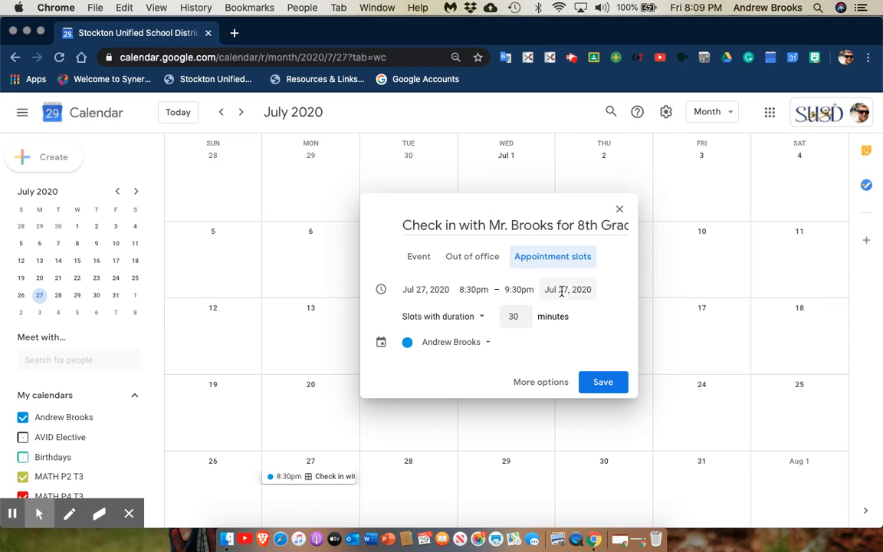
Step: Set the appointment block to run from 2:00pm to 4:00pm
{"action": "left_click", "coordinate": [478, 290]}
{"action": "scroll", "coordinate": [493, 339], "scroll_direction": "up", "scroll_amount": 4}
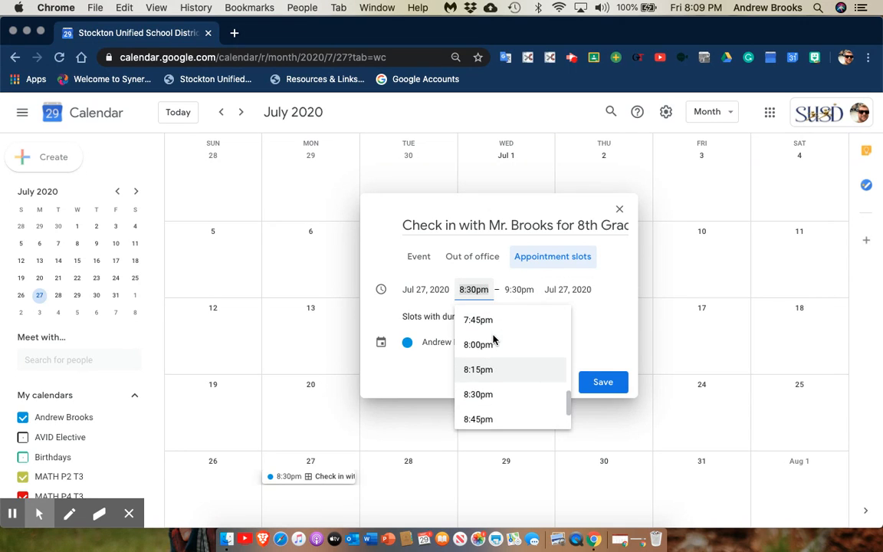
{"action": "scroll", "coordinate": [493, 339], "scroll_direction": "up", "scroll_amount": 8}
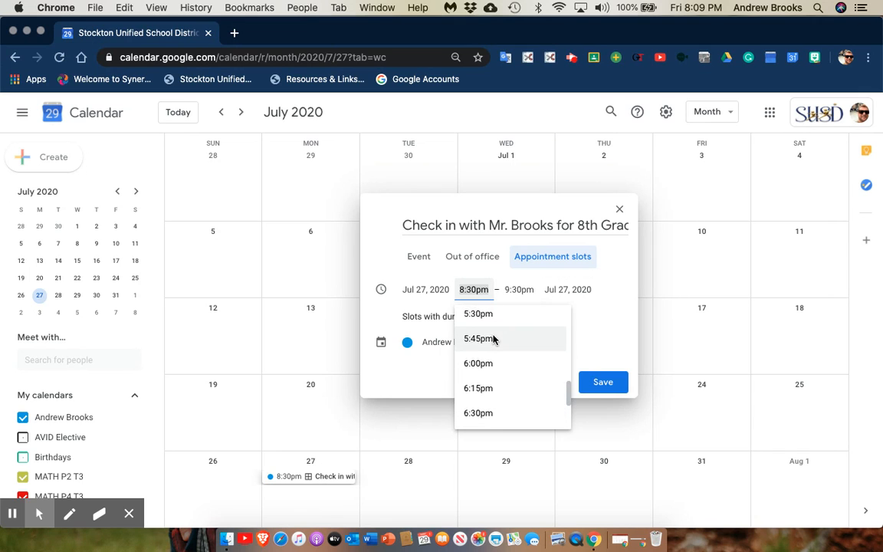
{"action": "scroll", "coordinate": [493, 339], "scroll_direction": "up", "scroll_amount": 6}
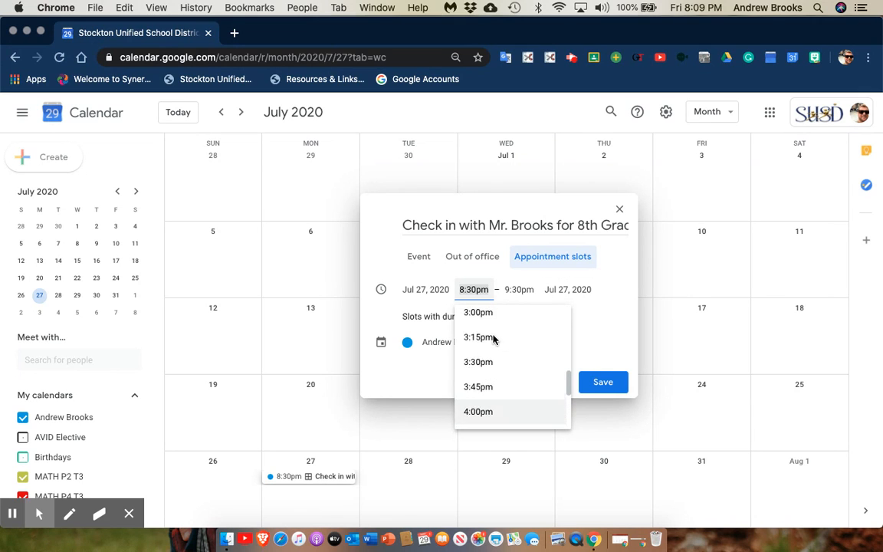
{"action": "scroll", "coordinate": [493, 339], "scroll_direction": "up", "scroll_amount": 2}
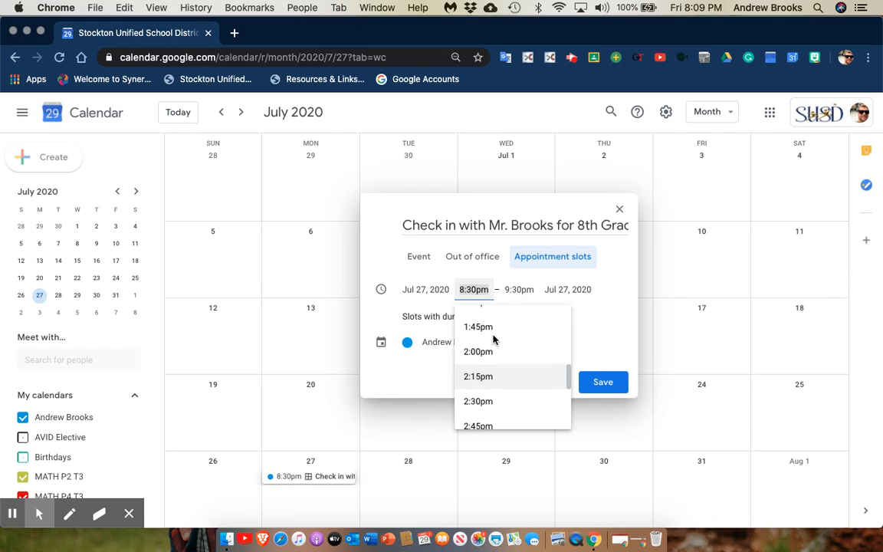
{"action": "left_click", "coordinate": [491, 349]}
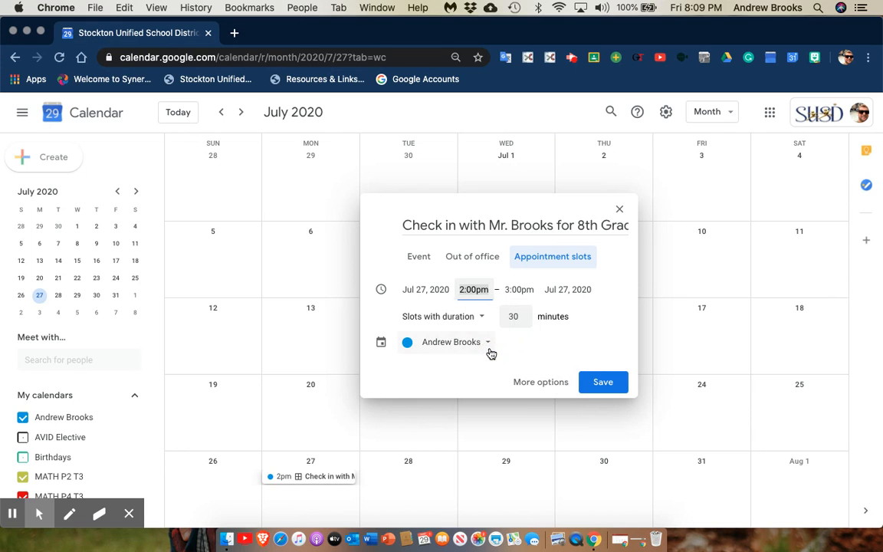
{"action": "left_click", "coordinate": [526, 289]}
{"action": "left_click", "coordinate": [534, 416]}
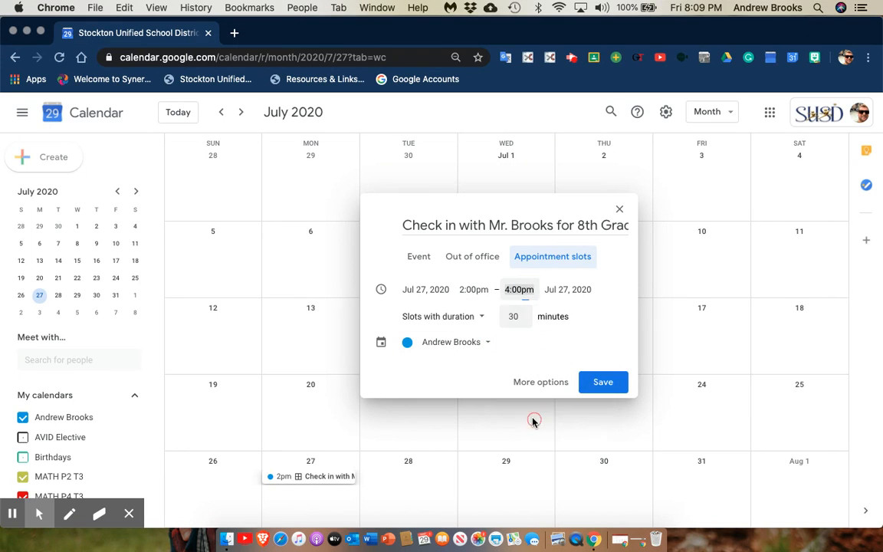
Step: Set the duration of each appointment slot to 10 minutes
{"action": "left_click", "coordinate": [524, 319]}
{"action": "left_click", "coordinate": [524, 319]}
{"action": "left_click", "coordinate": [524, 319]}
{"action": "left_click", "coordinate": [525, 319]}
{"action": "left_click", "coordinate": [524, 319]}
{"action": "left_click", "coordinate": [525, 320]}
{"action": "left_click", "coordinate": [524, 320]}
{"action": "left_click", "coordinate": [525, 320]}
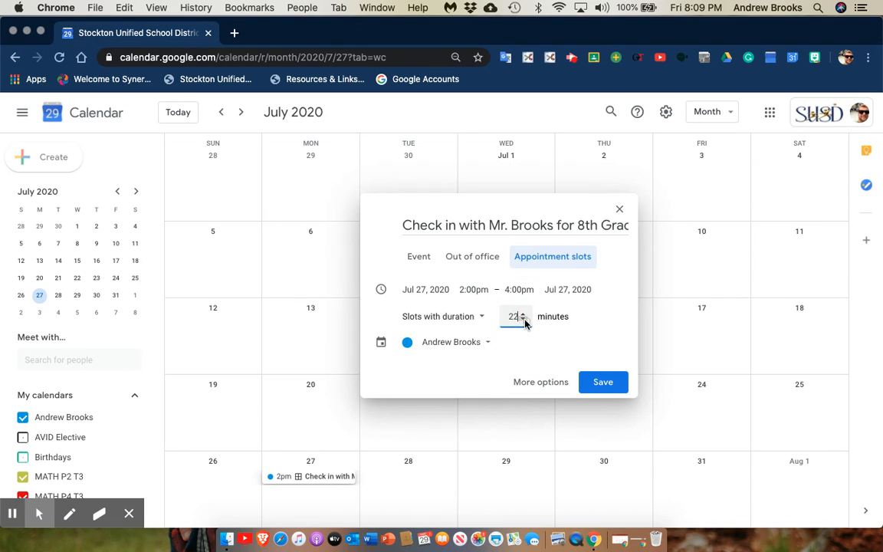
{"action": "left_click", "coordinate": [512, 316]}
{"action": "key", "text": "BackSpace"}
{"action": "key", "text": "BackSpace"}
{"action": "type", "text": "10"}
{"action": "left_click", "coordinate": [544, 353]}
Step: Open the full set of options for the appointment entry and enter "Your House" as its location
{"action": "left_click", "coordinate": [541, 383]}
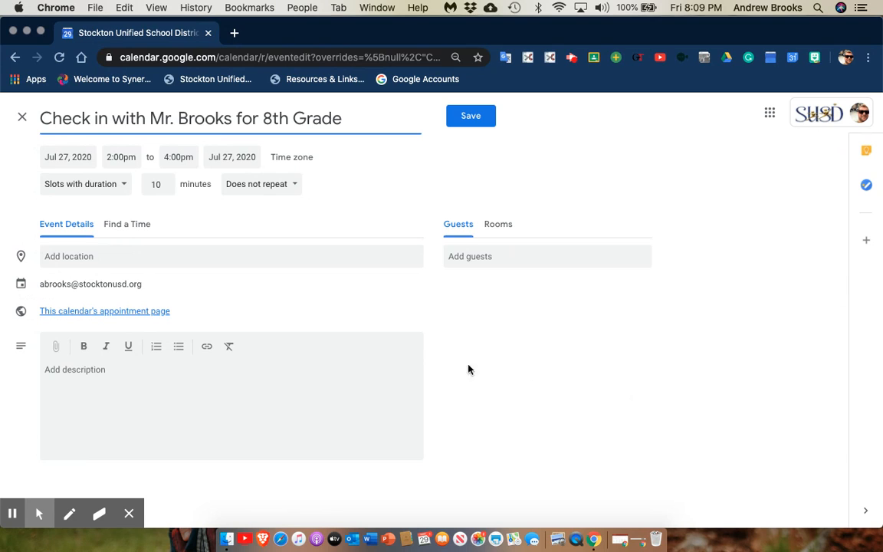
{"action": "left_click", "coordinate": [148, 258]}
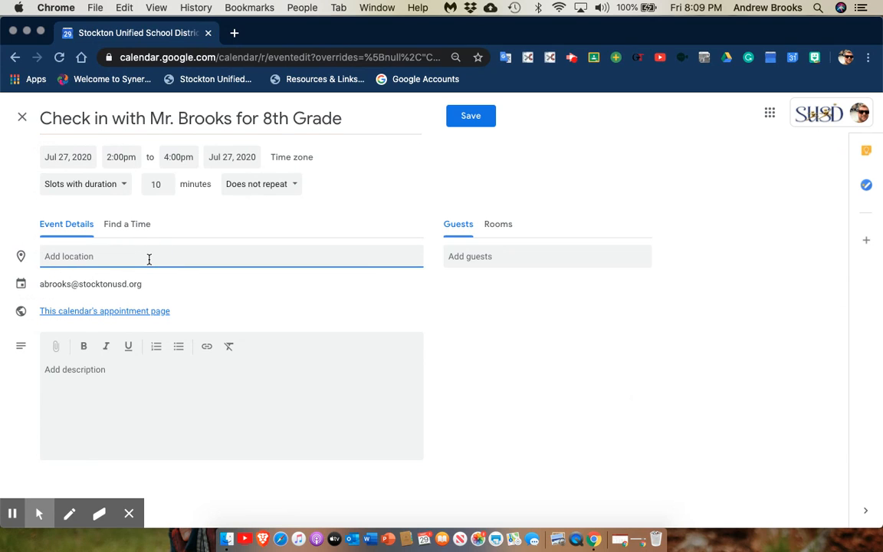
{"action": "type", "text": "HOuse"}
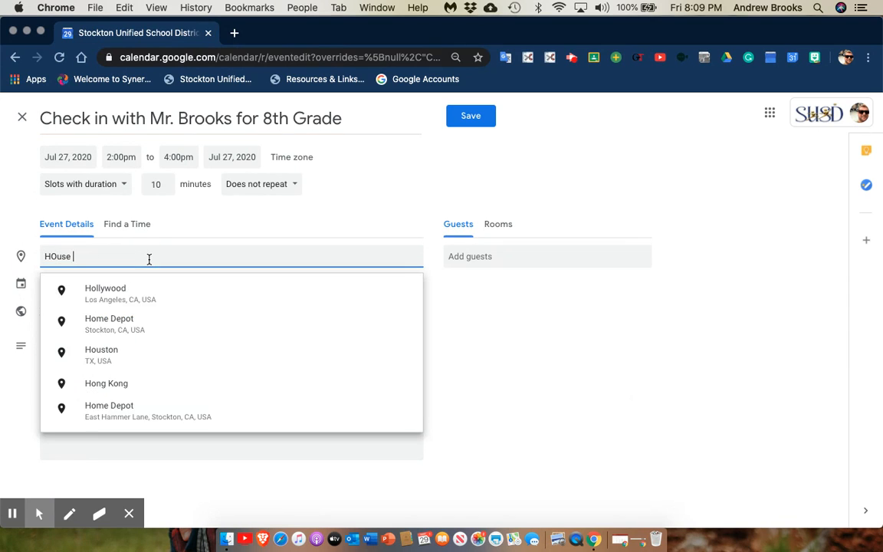
{"action": "key", "text": "BackSpace"}
{"action": "key", "text": "BackSpace"}
{"action": "key", "text": "BackSpace"}
{"action": "key", "text": "BackSpace"}
{"action": "key", "text": "BackSpace"}
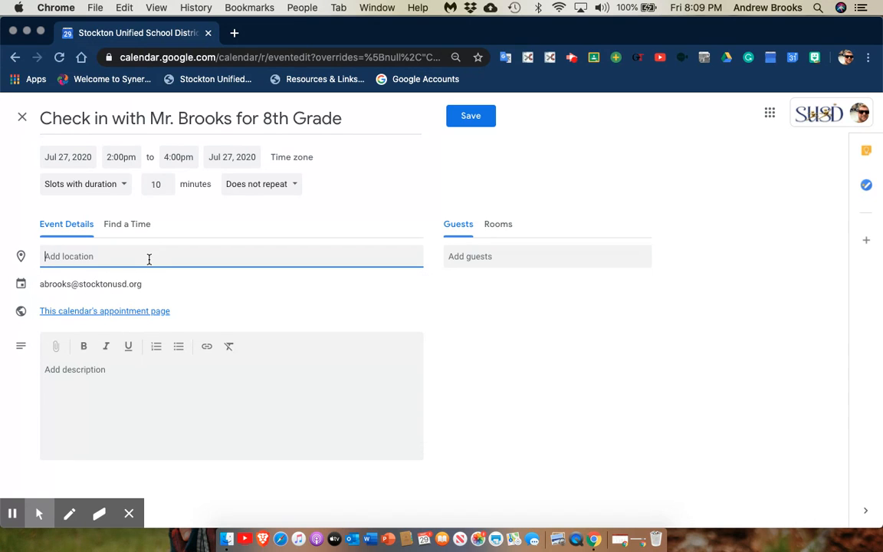
{"action": "type", "text": "H"}
{"action": "key", "text": "BackSpace"}
{"action": "type", "text": "YOu"}
{"action": "key", "text": "BackSpace"}
{"action": "key", "text": "BackSpace"}
{"action": "type", "text": "our HOuse"}
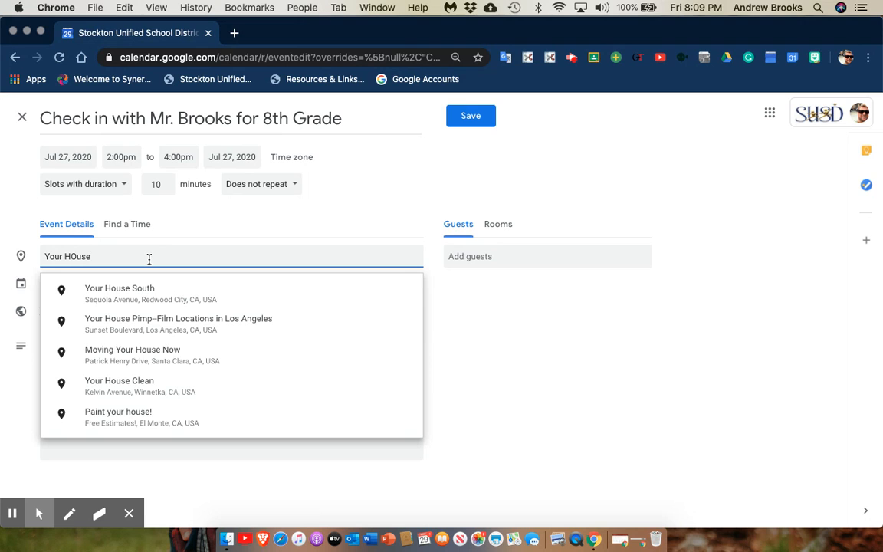
{"action": "key", "text": "BackSpace"}
{"action": "key", "text": "BackSpace"}
{"action": "key", "text": "BackSpace"}
{"action": "key", "text": "BackSpace"}
{"action": "type", "text": "ouse"}
{"action": "left_click", "coordinate": [450, 324]}
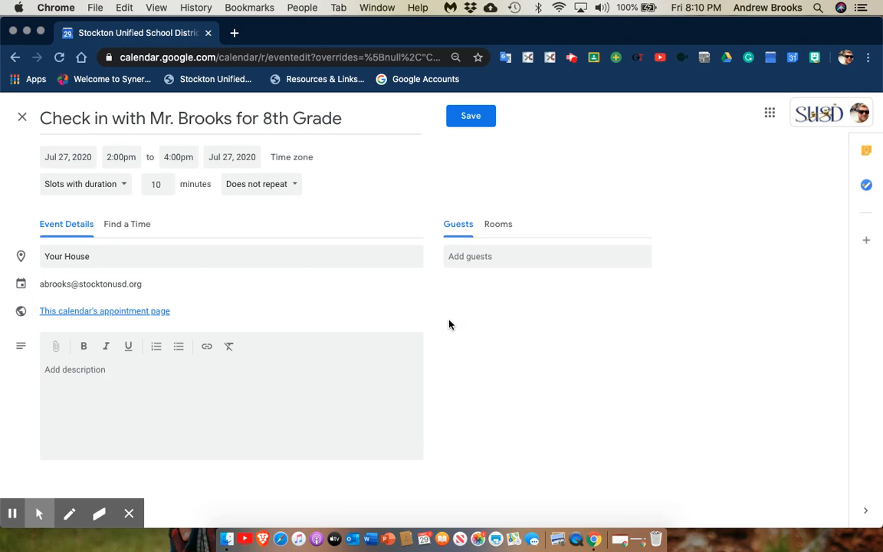
Step: Start the description with "Hello Students" and, on a new line, "This is a appointment email to select a time to meet with me"
{"action": "left_click", "coordinate": [323, 377]}
{"action": "type", "text": "I"}
{"action": "key", "text": "BackSpace"}
{"action": "type", "text": "H"}
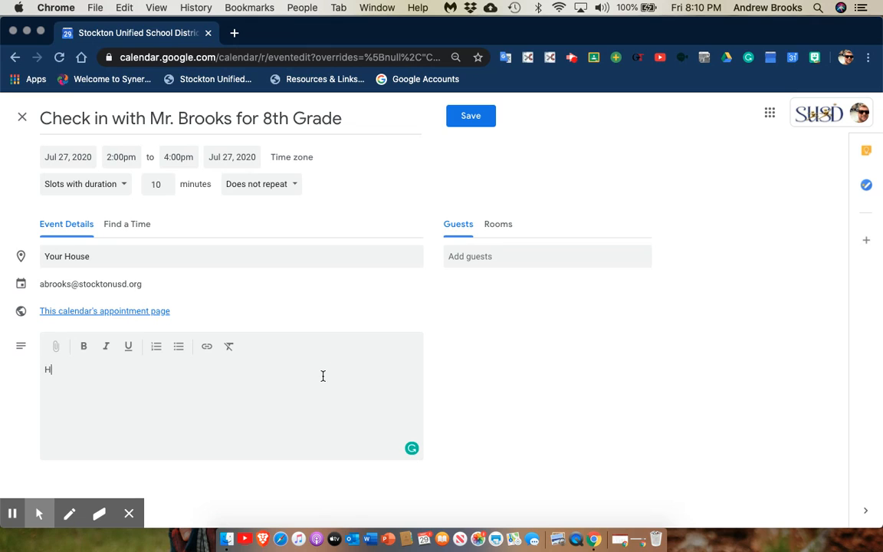
{"action": "type", "text": "ello Students"}
{"action": "key", "text": "Return"}
{"action": "type", "text": "This is a p"}
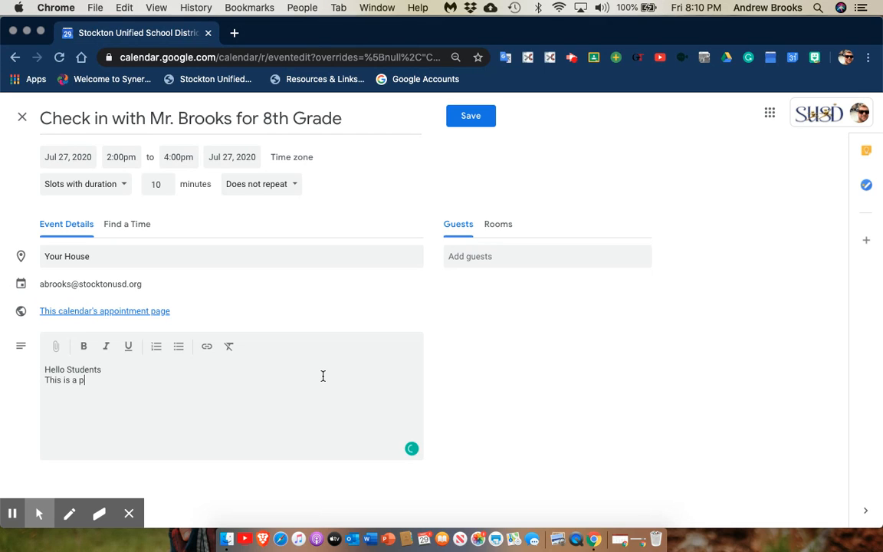
{"action": "key", "text": "BackSpace"}
{"action": "type", "text": "appointment emai"}
{"action": "key", "text": "BackSpace"}
{"action": "type", "text": "il to s"}
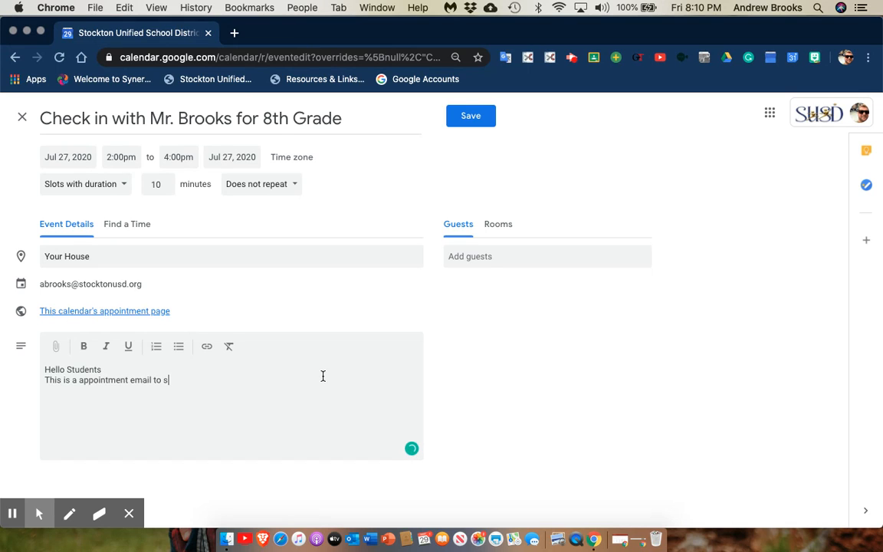
{"action": "type", "text": "elect a time to meet with me "}
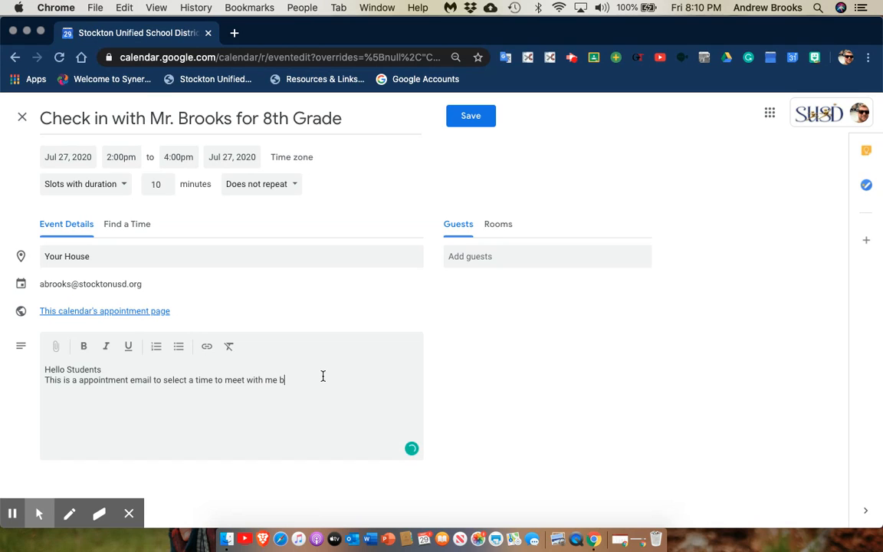
Step: Continue the description with "prior to school starting to get you and your family information about the upcoming school year"
{"action": "type", "text": "prior to school starting to get you and your fa"}
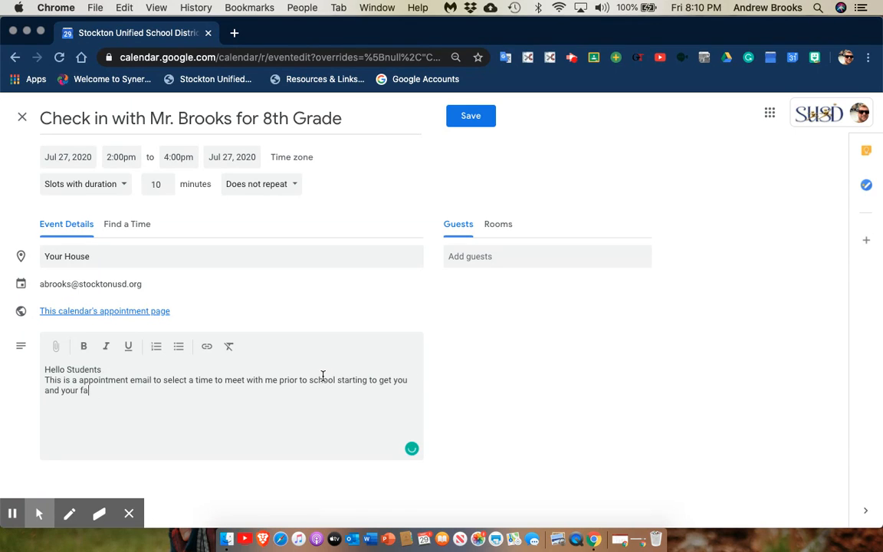
{"action": "type", "text": "mily a"}
{"action": "key", "text": "BackSpace"}
{"action": "type", "text": "siut"}
{"action": "key", "text": "BackSpace"}
{"action": "key", "text": "BackSpace"}
{"action": "key", "text": "BackSpace"}
{"action": "key", "text": "BackSpace"}
{"action": "type", "text": "information about the up"}
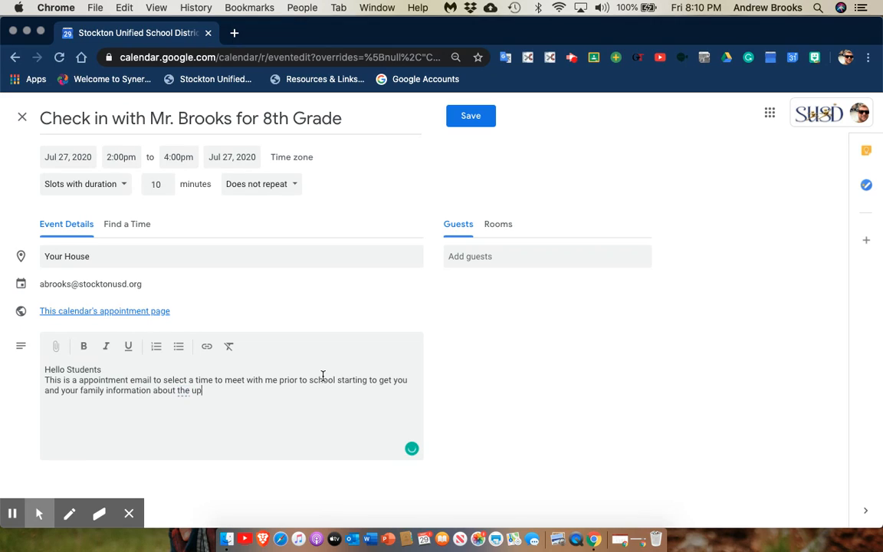
{"action": "type", "text": "coming school year"}
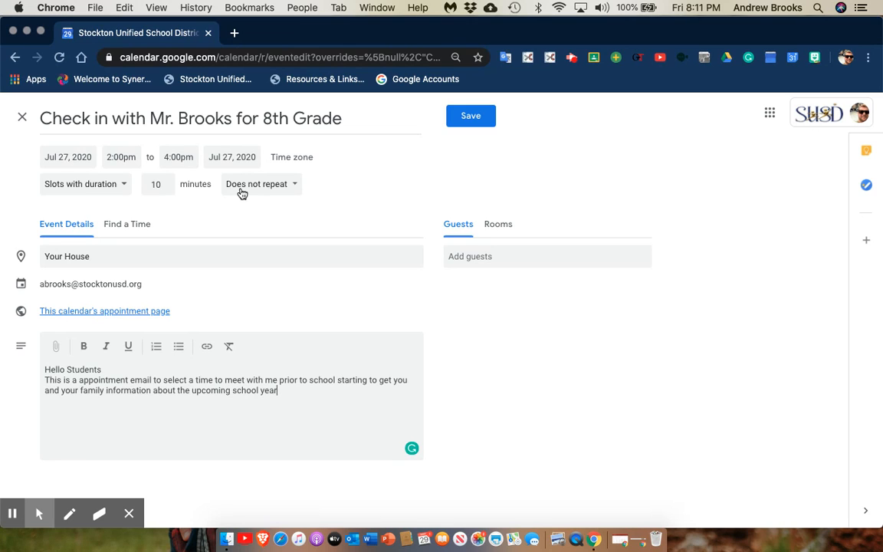
Step: Set up a custom weekly recurrence that repeats every Monday, Tuesday, Wednesday, Thursday and Friday
{"action": "left_click", "coordinate": [243, 194]}
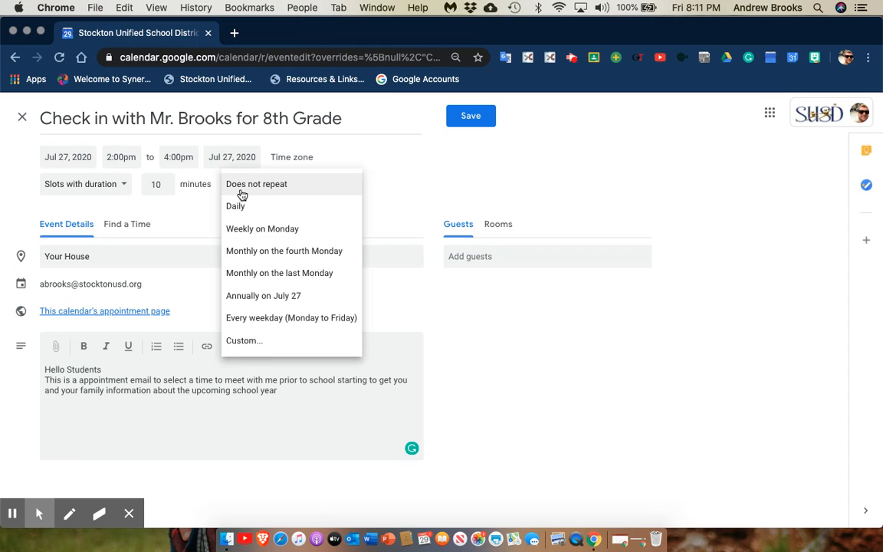
{"action": "left_click", "coordinate": [250, 352]}
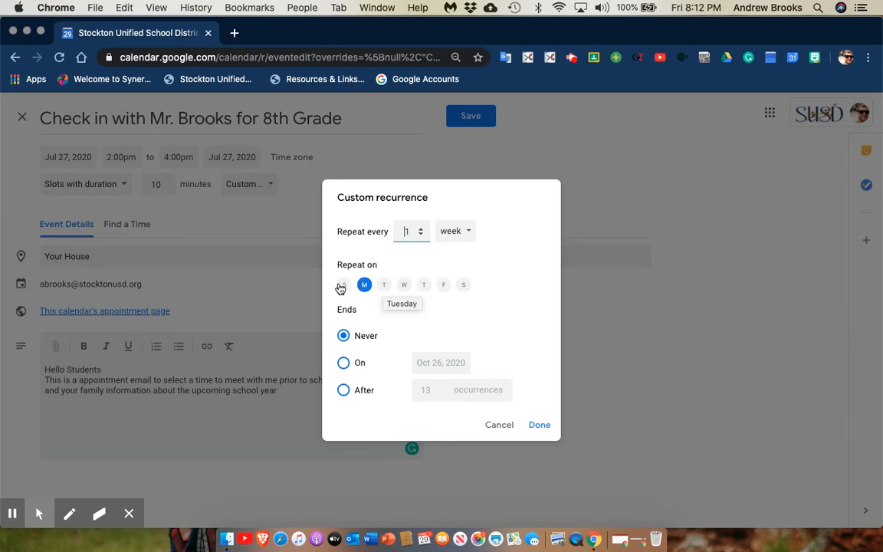
{"action": "left_click", "coordinate": [384, 287]}
{"action": "left_click", "coordinate": [404, 286]}
{"action": "left_click", "coordinate": [422, 288]}
{"action": "left_click", "coordinate": [443, 288]}
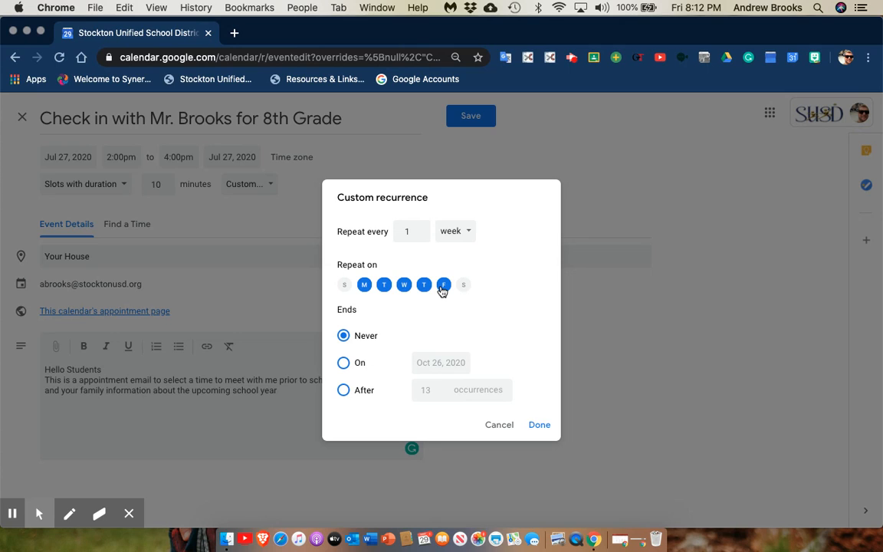
Step: End the custom recurrence on Jul 31, 2020 and apply the recurrence settings to the appointment entry
{"action": "left_click", "coordinate": [345, 364]}
{"action": "left_click", "coordinate": [455, 361]}
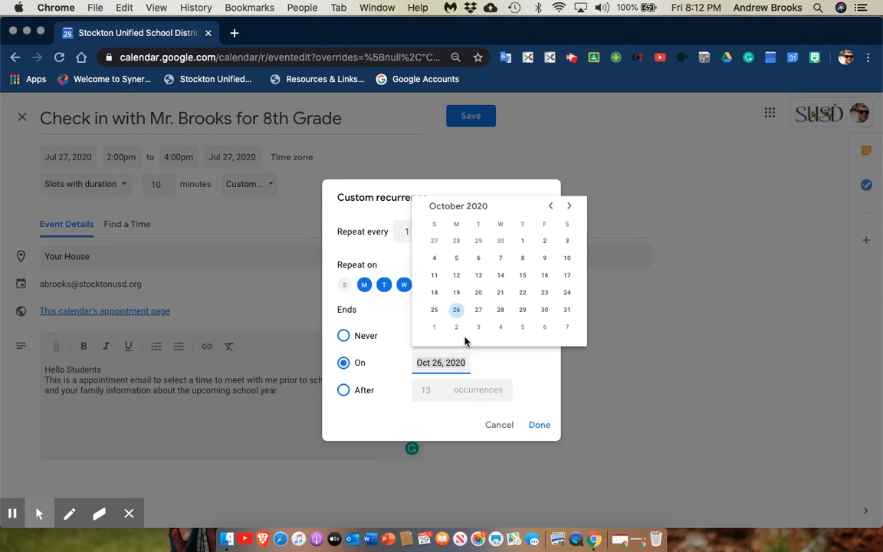
{"action": "left_click", "coordinate": [550, 207]}
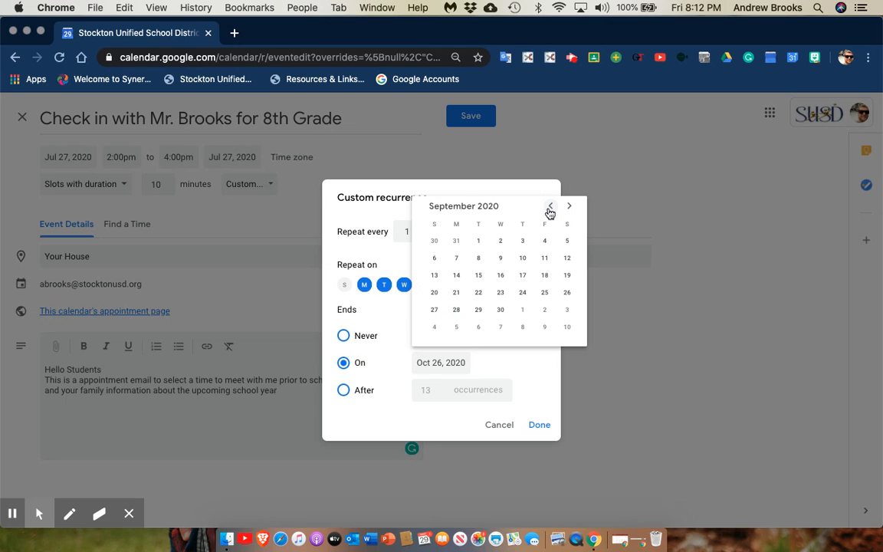
{"action": "left_click", "coordinate": [550, 207]}
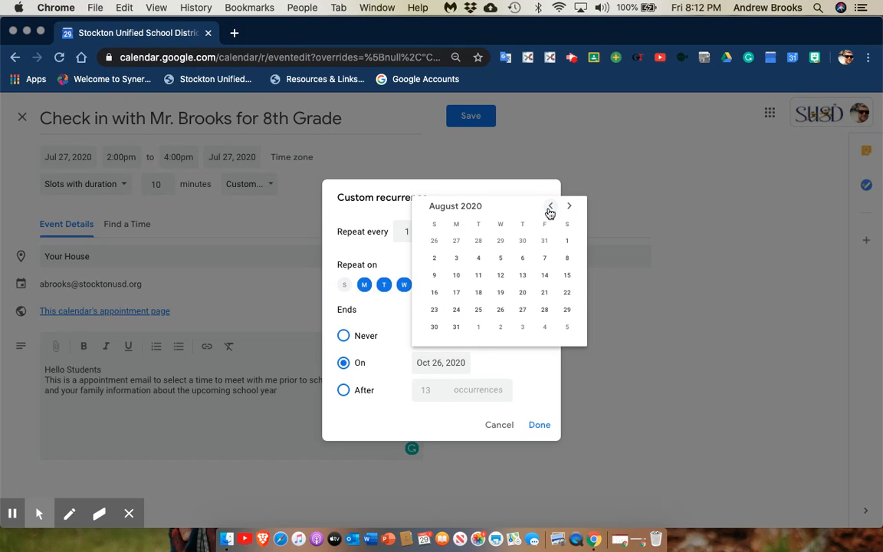
{"action": "left_click", "coordinate": [550, 207]}
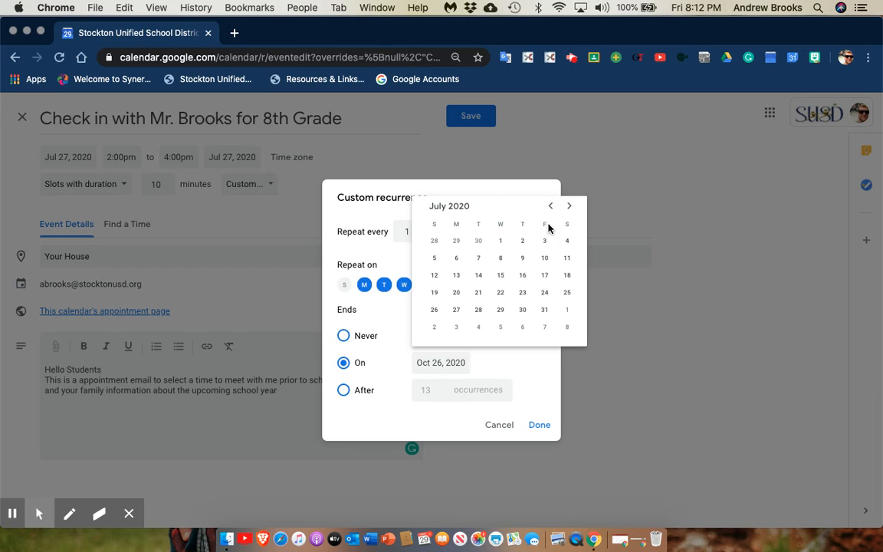
{"action": "left_click", "coordinate": [544, 311]}
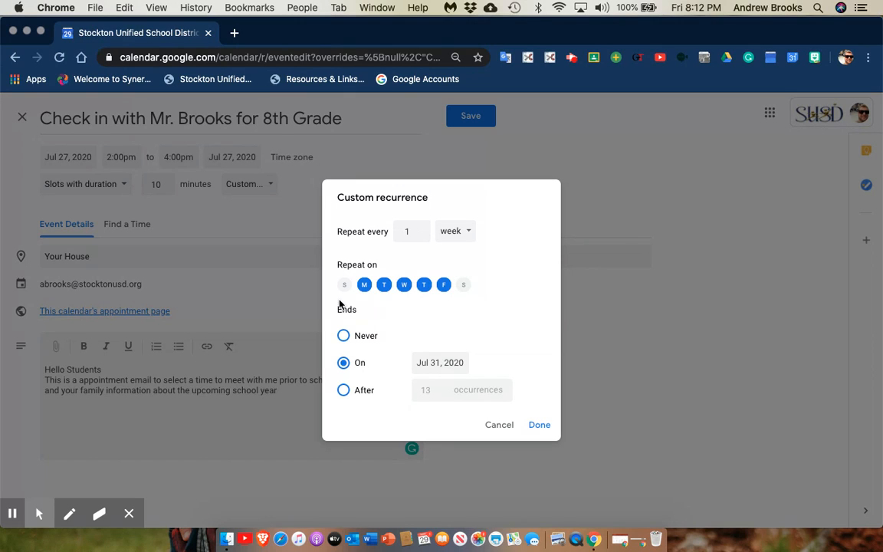
{"action": "left_click", "coordinate": [538, 426]}
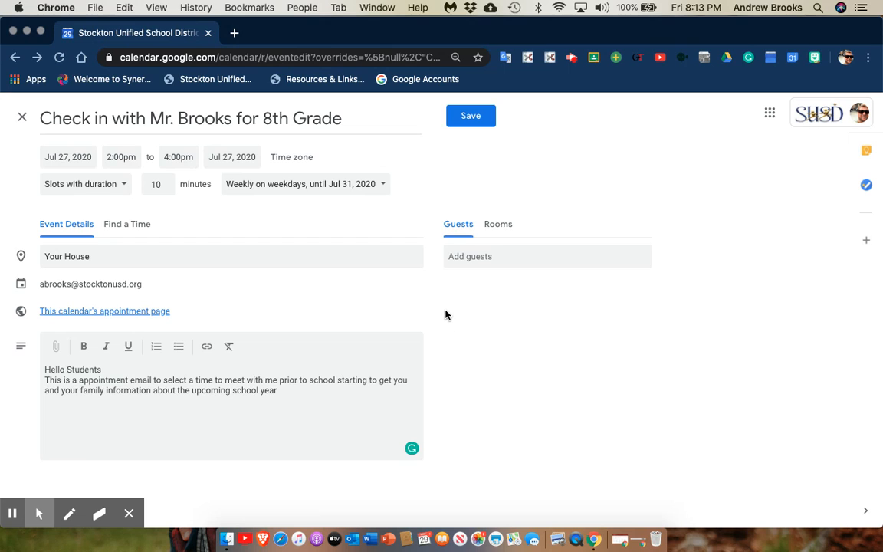
Step: Add a single student as a guest by searching for part of the name, and remove that student again
{"action": "left_click", "coordinate": [458, 261]}
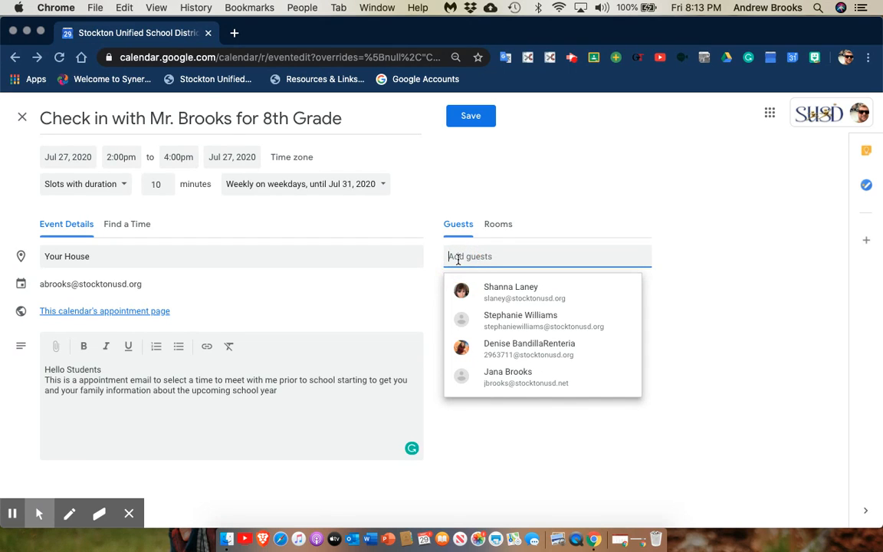
{"action": "type", "text": "eli"}
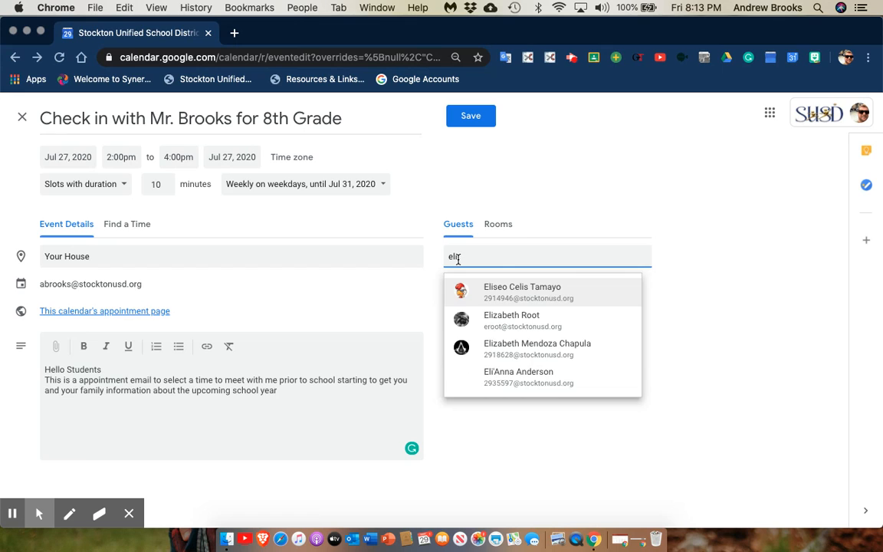
{"action": "key", "text": "Return"}
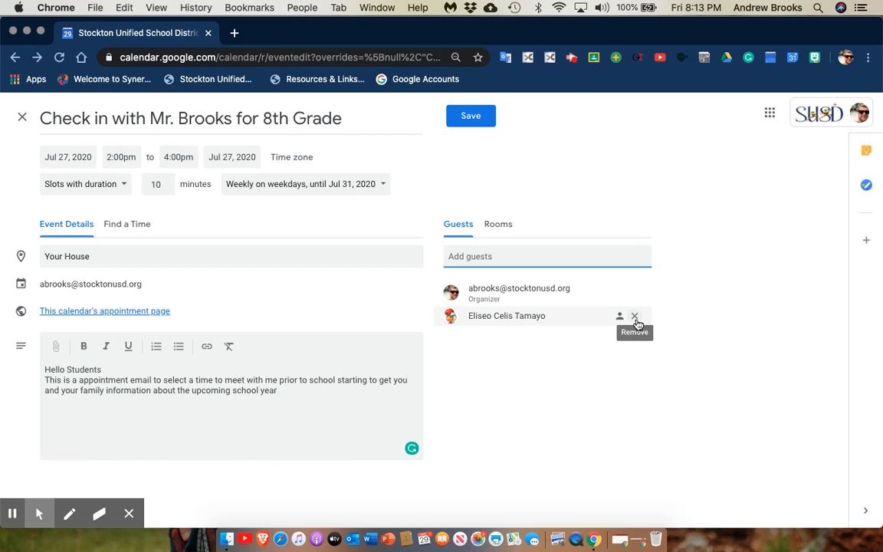
{"action": "left_click", "coordinate": [634, 316]}
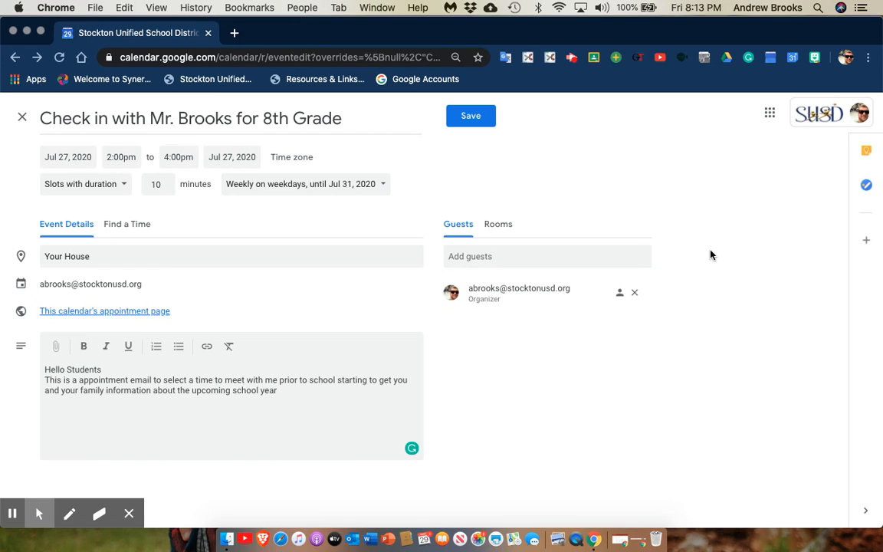
Step: Switch to Google Classroom and open the people list of the MATH P6 T3 class
{"action": "left_click", "coordinate": [770, 110]}
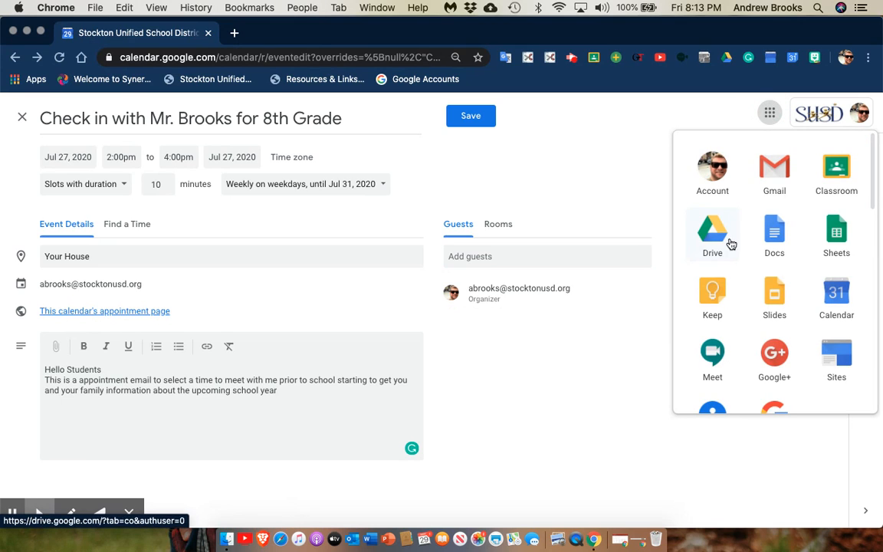
{"action": "left_click", "coordinate": [836, 187]}
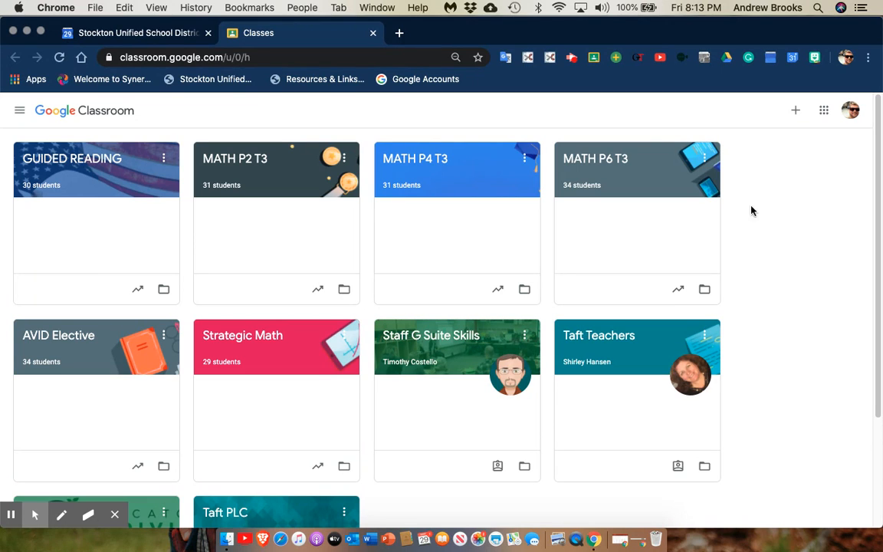
{"action": "left_click", "coordinate": [608, 167]}
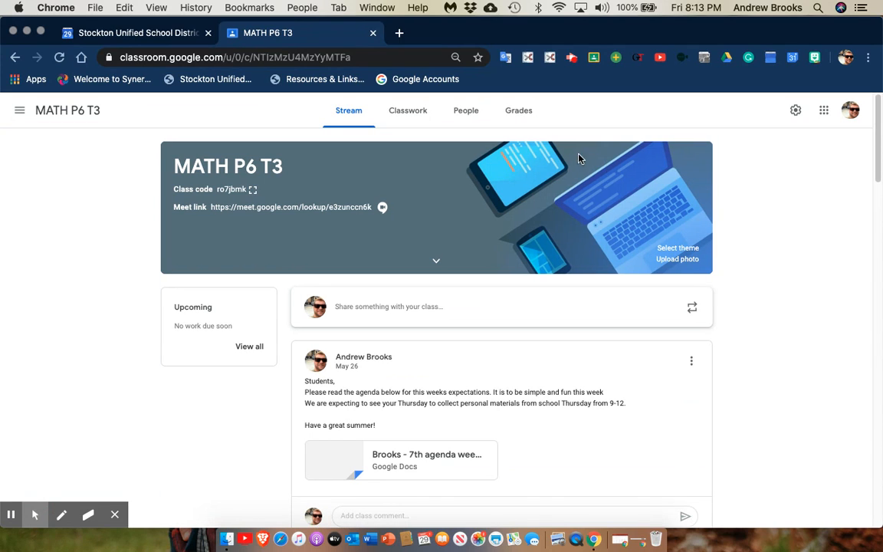
{"action": "left_click", "coordinate": [476, 118]}
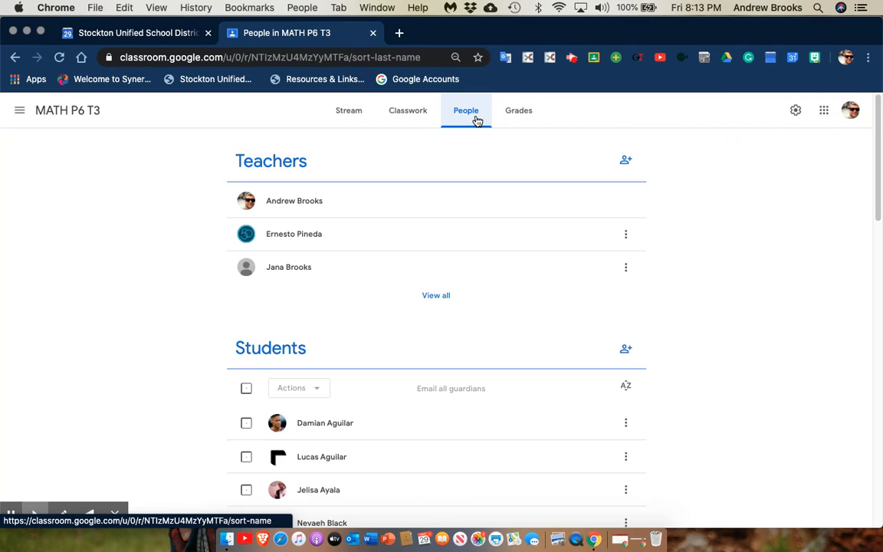
Step: Select every student in the class roster and start an email to all of them
{"action": "scroll", "coordinate": [369, 211], "scroll_direction": "down", "scroll_amount": 2}
{"action": "scroll", "coordinate": [368, 211], "scroll_direction": "down", "scroll_amount": 2}
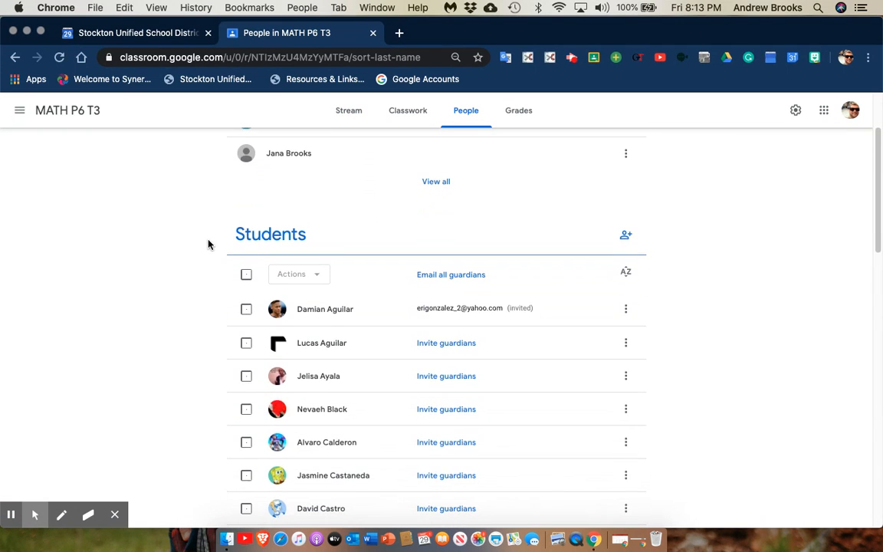
{"action": "scroll", "coordinate": [207, 243], "scroll_direction": "down", "scroll_amount": 12}
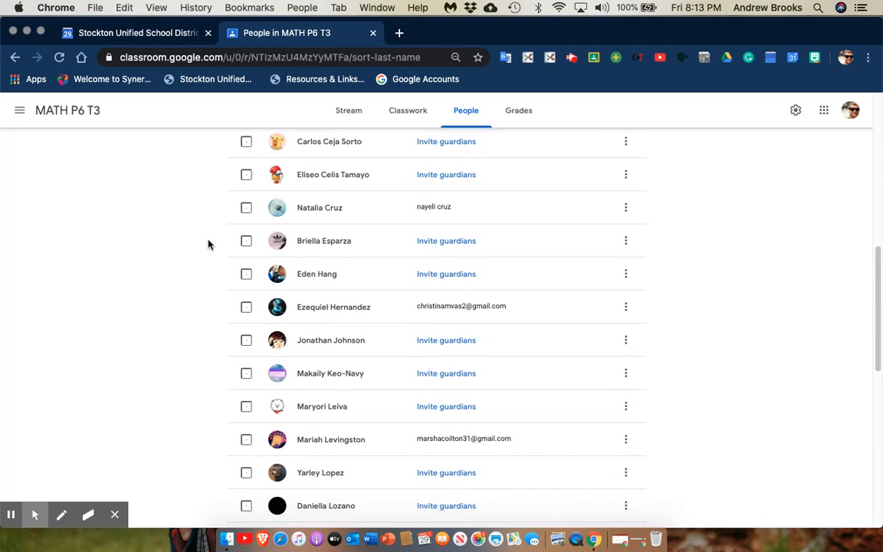
{"action": "scroll", "coordinate": [208, 244], "scroll_direction": "down", "scroll_amount": 14}
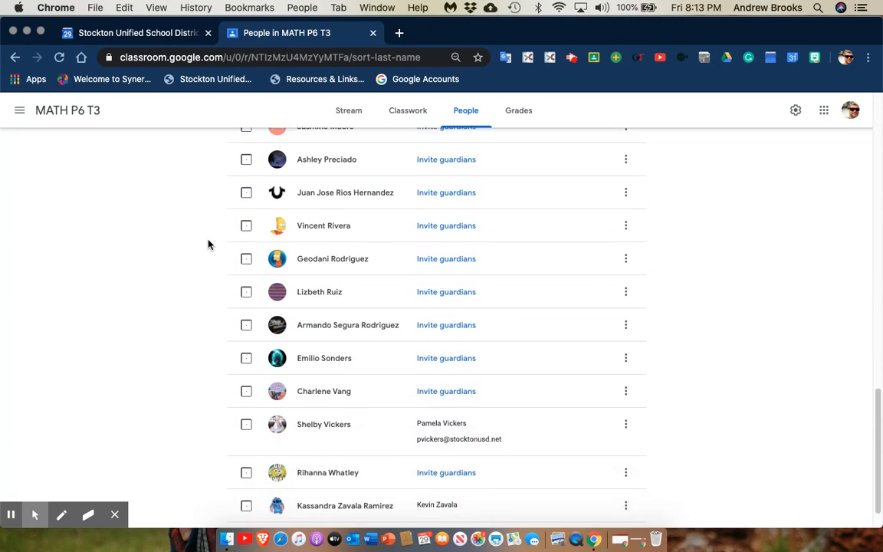
{"action": "scroll", "coordinate": [207, 244], "scroll_direction": "up", "scroll_amount": 20}
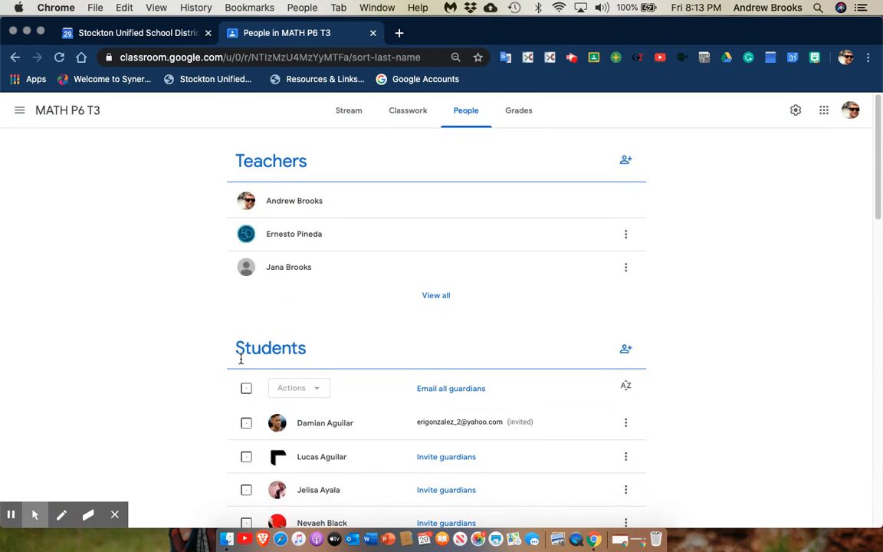
{"action": "left_click", "coordinate": [246, 389]}
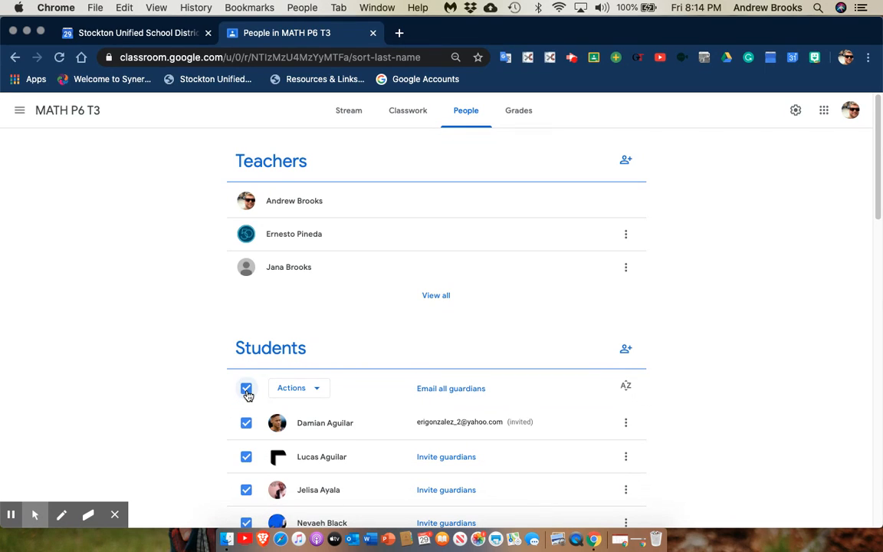
{"action": "left_click", "coordinate": [300, 399]}
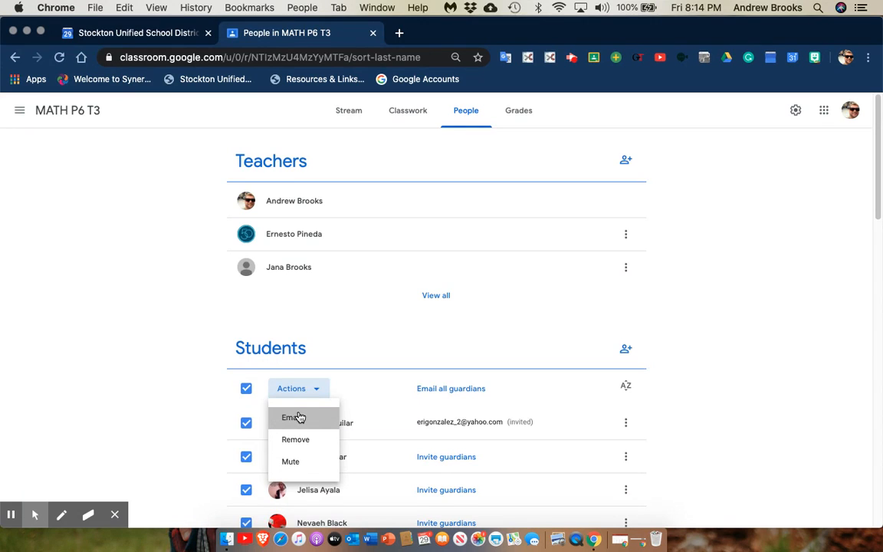
{"action": "left_click", "coordinate": [299, 417]}
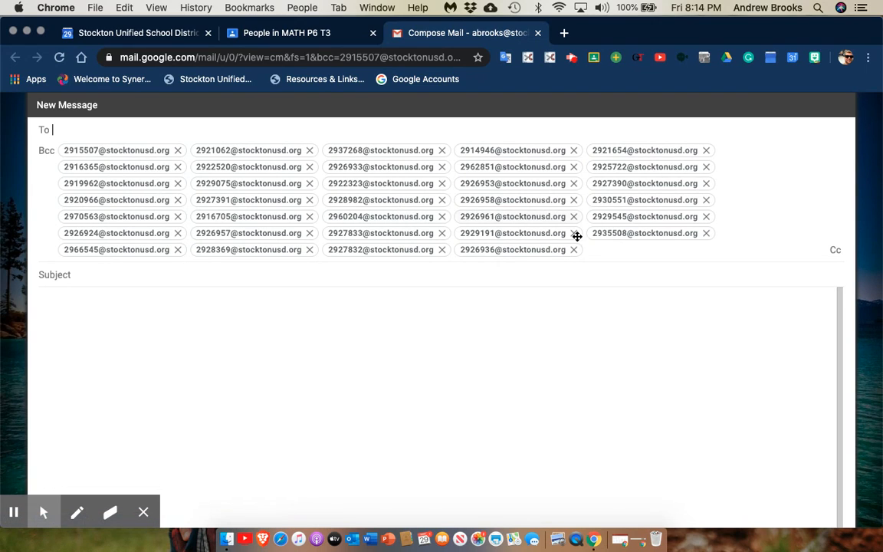
Step: Copy all student addresses from the email's Bcc field and add them as guests to the Google Calendar appointment entry
{"action": "left_click", "coordinate": [622, 254]}
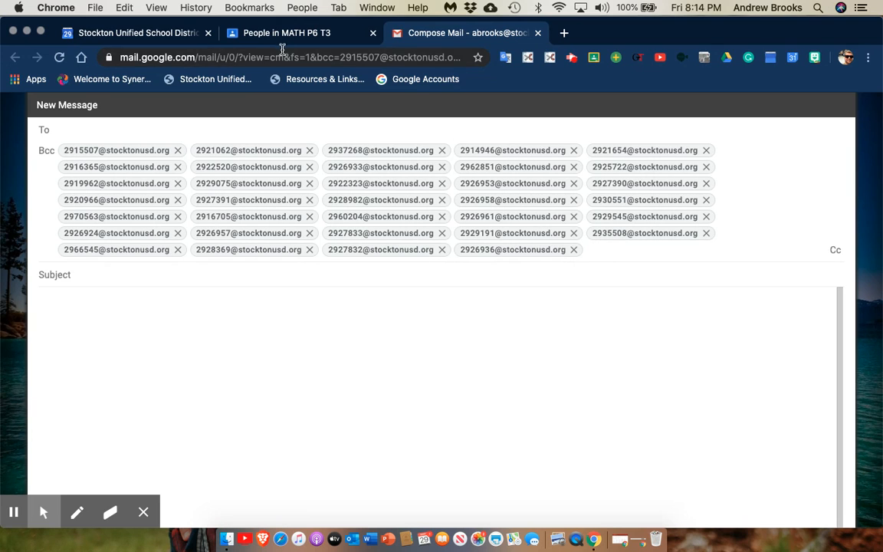
{"action": "left_click", "coordinate": [170, 36]}
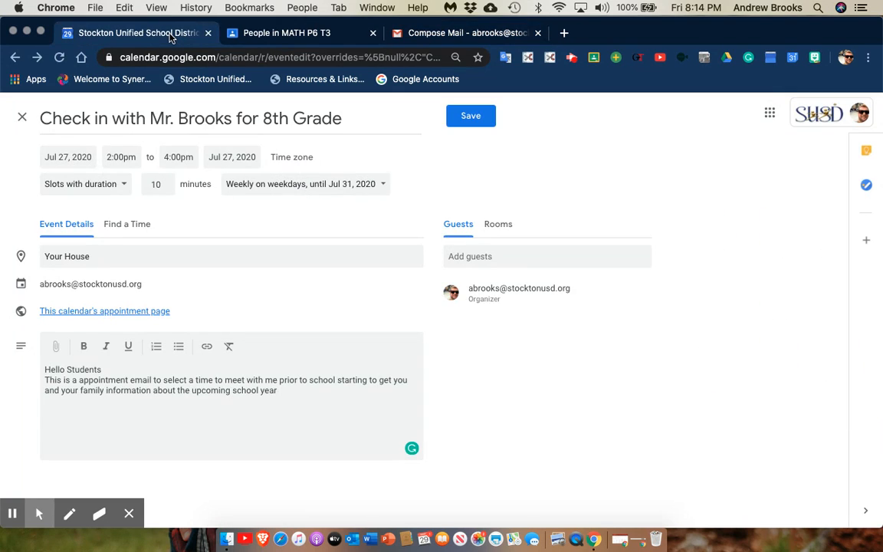
{"action": "left_click", "coordinate": [477, 255]}
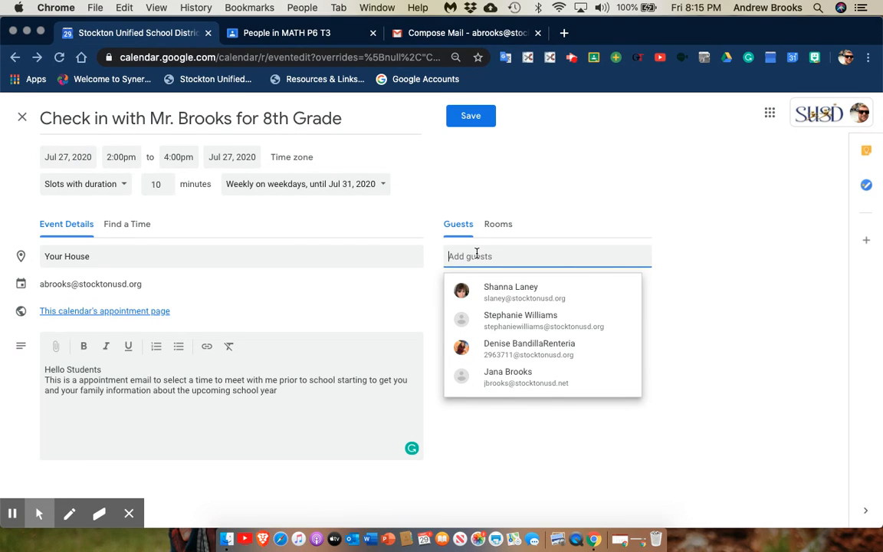
{"action": "key", "text": "super+v"}
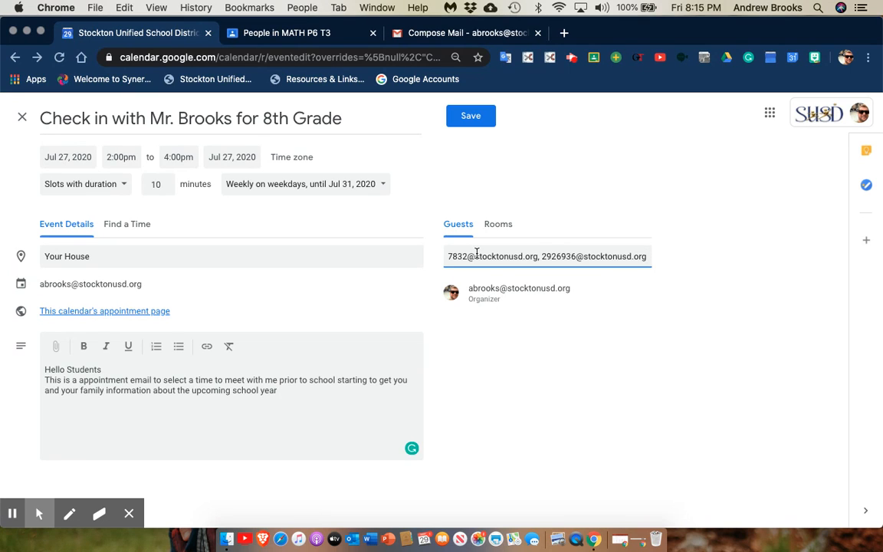
{"action": "key", "text": "Return"}
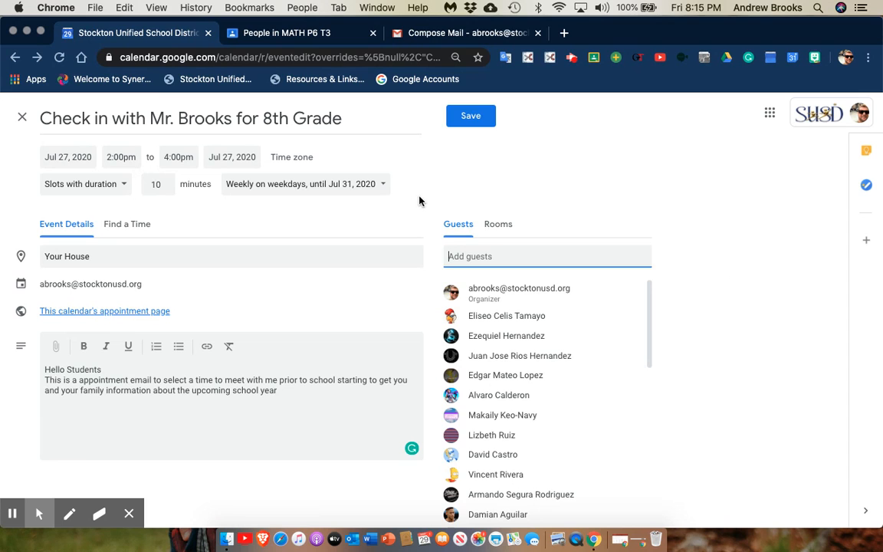
Step: Save the appointment entry without sending invitation emails to the guests
{"action": "left_click", "coordinate": [472, 125]}
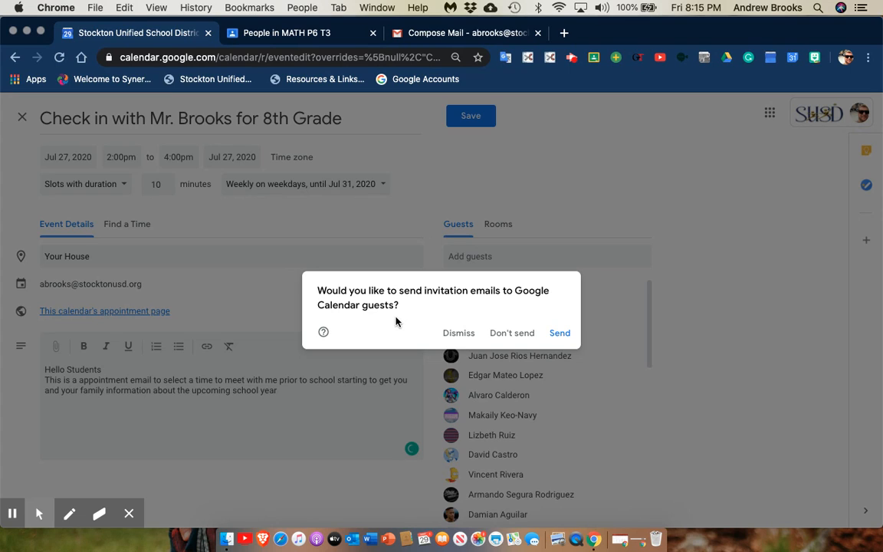
{"action": "left_click", "coordinate": [519, 334]}
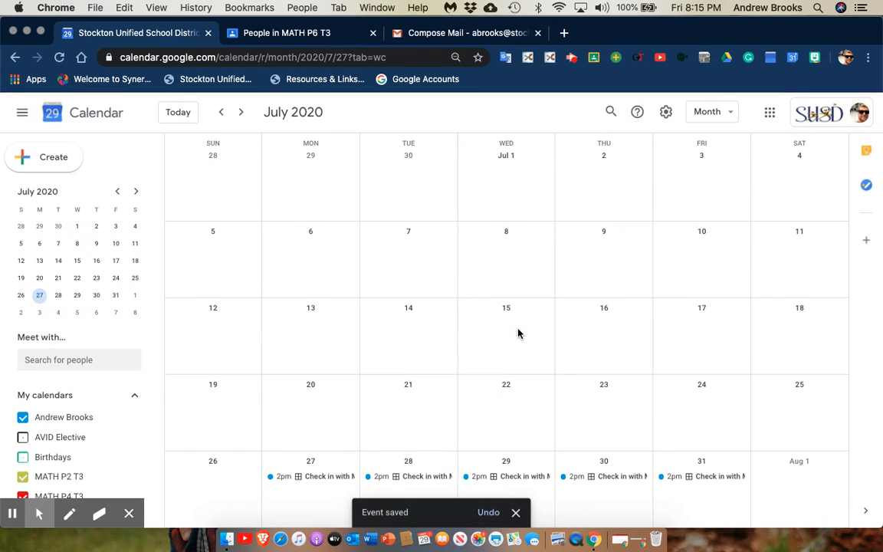
Step: Look through the months around July 2020 and open the details of the July 28 check-in entry
{"action": "scroll", "coordinate": [519, 334], "scroll_direction": "down", "scroll_amount": 1}
{"action": "scroll", "coordinate": [519, 333], "scroll_direction": "up", "scroll_amount": 2}
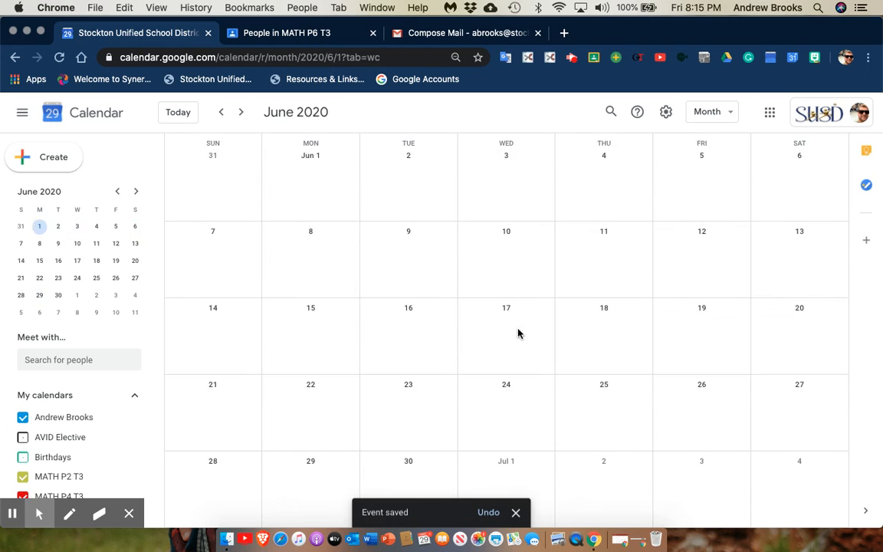
{"action": "scroll", "coordinate": [519, 333], "scroll_direction": "down", "scroll_amount": 1}
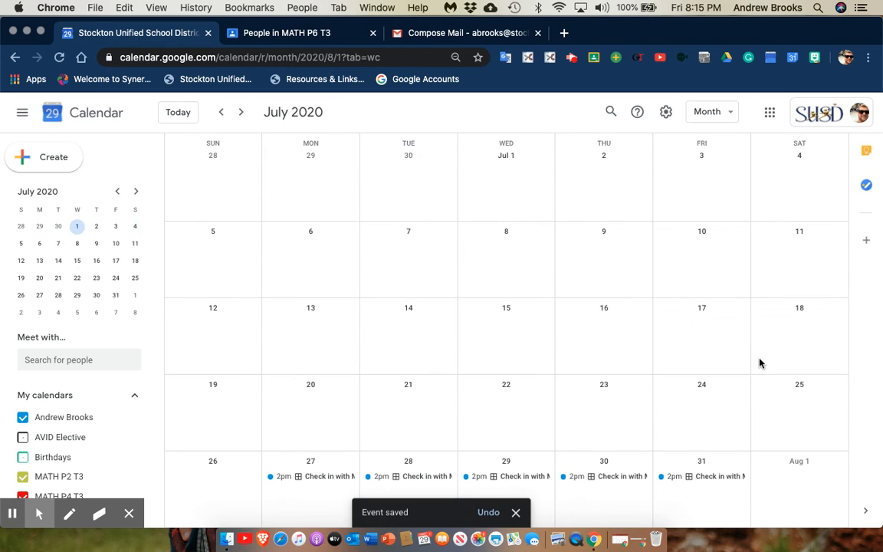
{"action": "scroll", "coordinate": [760, 362], "scroll_direction": "down", "scroll_amount": 2}
{"action": "scroll", "coordinate": [759, 361], "scroll_direction": "up", "scroll_amount": 1}
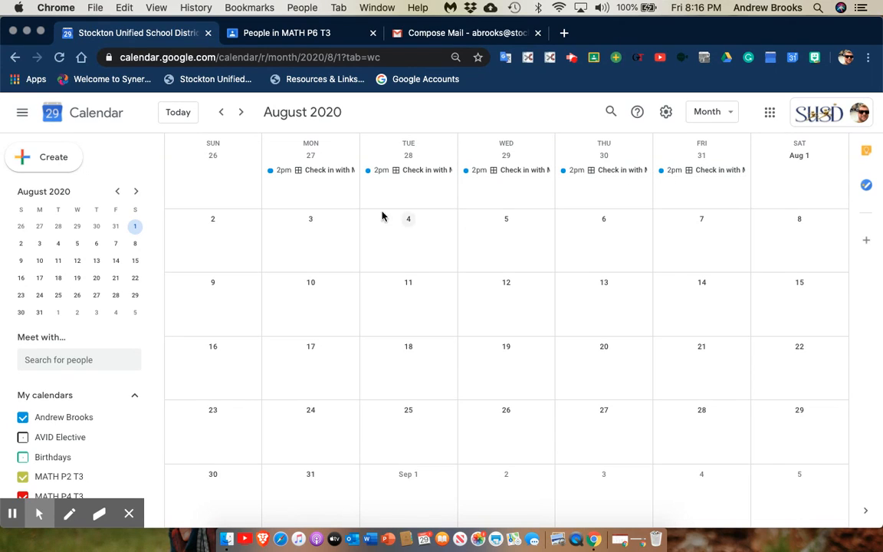
{"action": "left_click", "coordinate": [411, 171]}
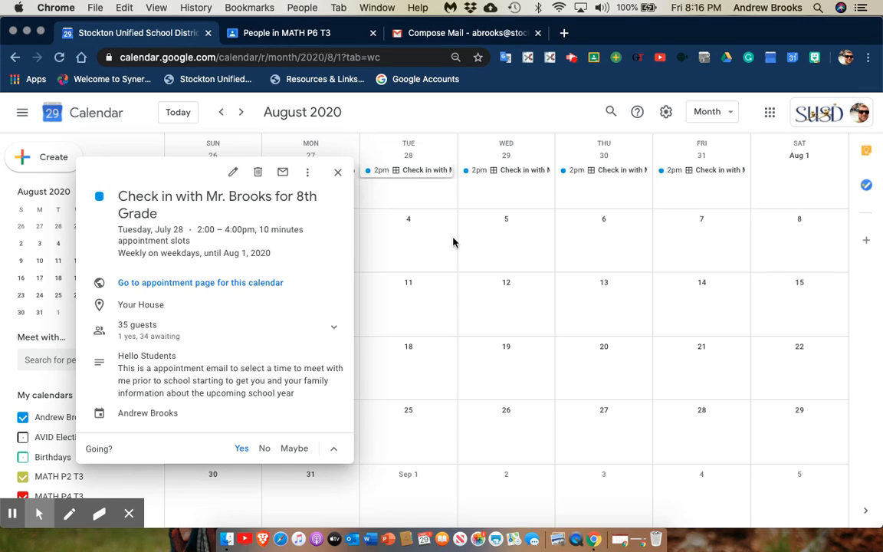
Step: Go to the calendar's appointment page and jump ahead to the next available appointment slot on Jul 27, 2020
{"action": "left_click", "coordinate": [257, 284]}
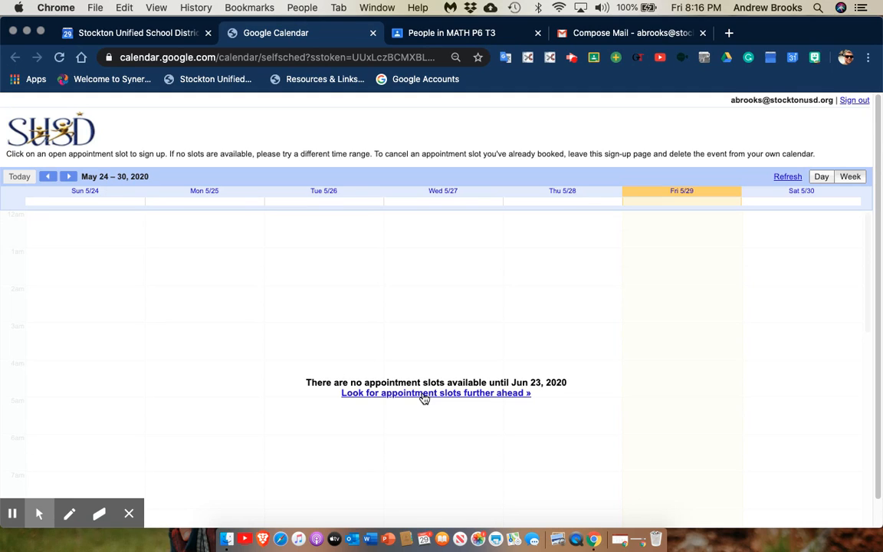
{"action": "left_click", "coordinate": [424, 395]}
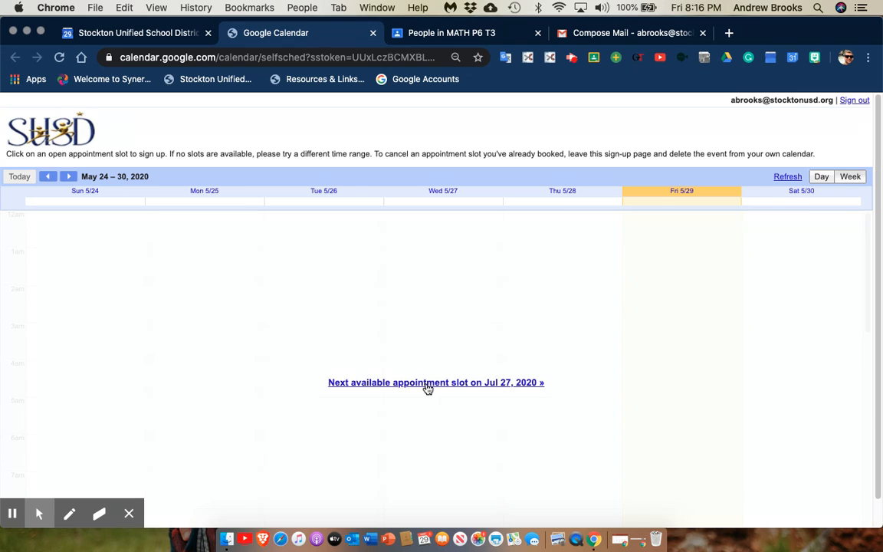
{"action": "left_click", "coordinate": [427, 386]}
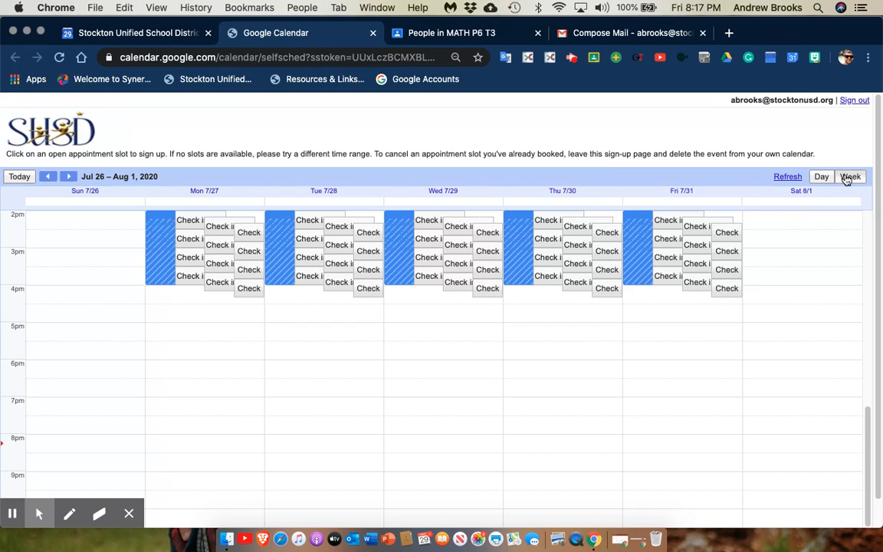
Step: Show only Monday, Jul 27, 2020 on the appointment page and inspect the times of its check-in slots
{"action": "left_click", "coordinate": [825, 179]}
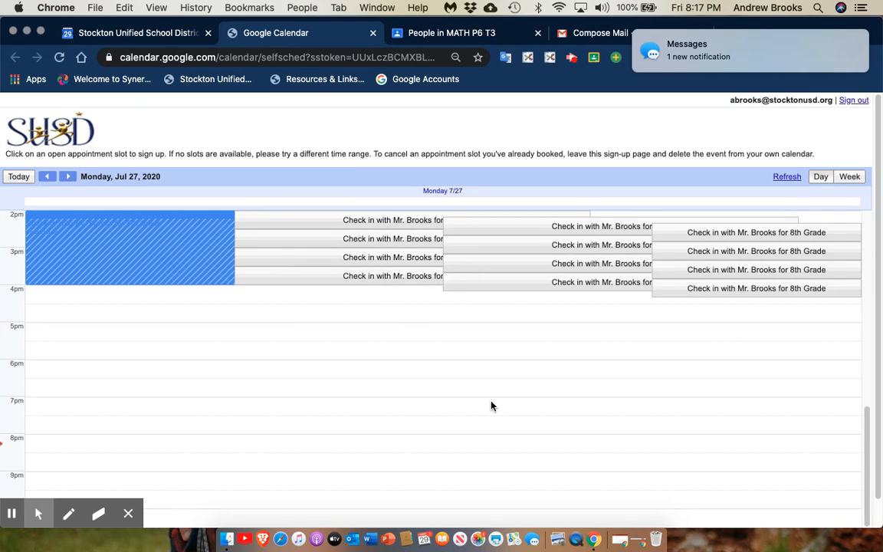
{"action": "scroll", "coordinate": [491, 407], "scroll_direction": "down", "scroll_amount": 2}
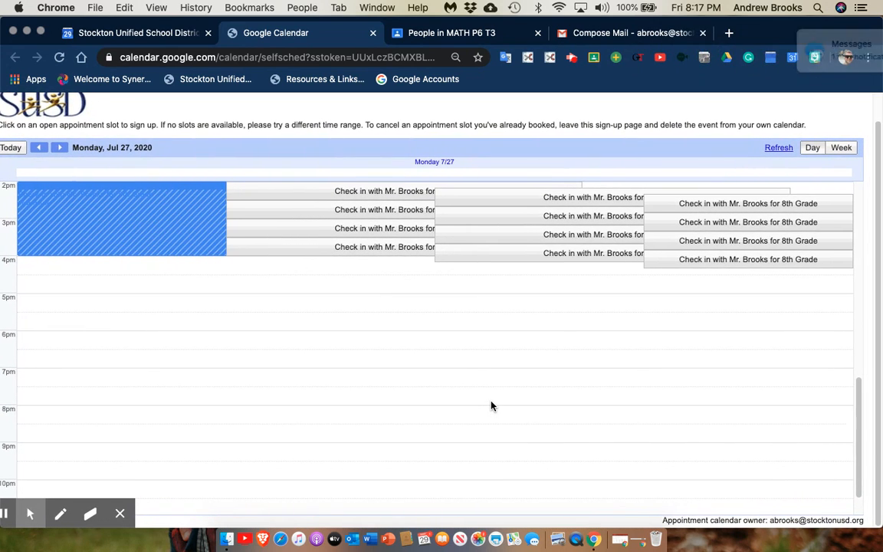
{"action": "scroll", "coordinate": [491, 407], "scroll_direction": "left", "scroll_amount": 1}
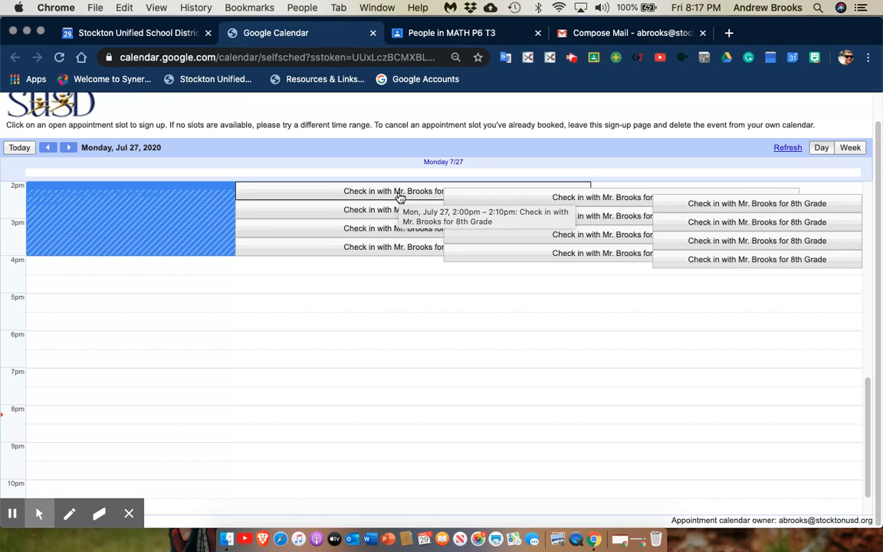
{"action": "left_click", "coordinate": [777, 149]}
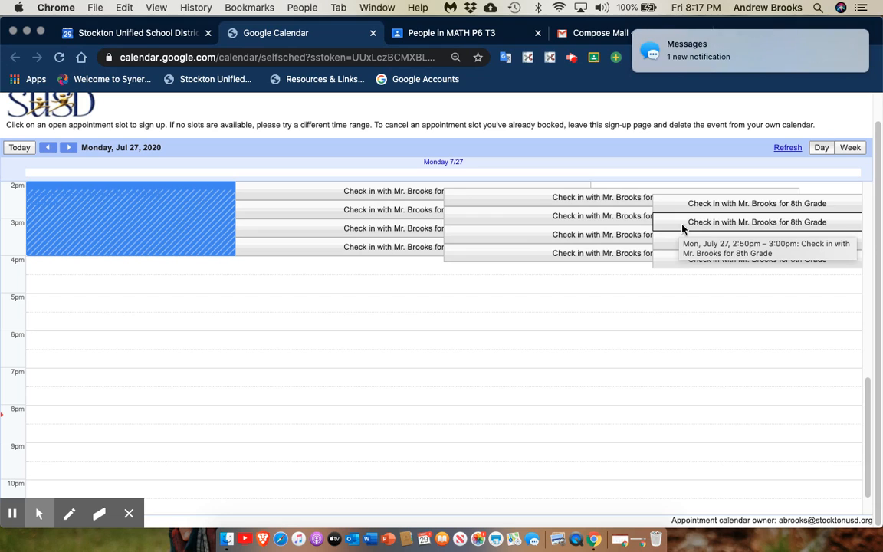
{"action": "scroll", "coordinate": [681, 57], "scroll_direction": "left", "scroll_amount": 3}
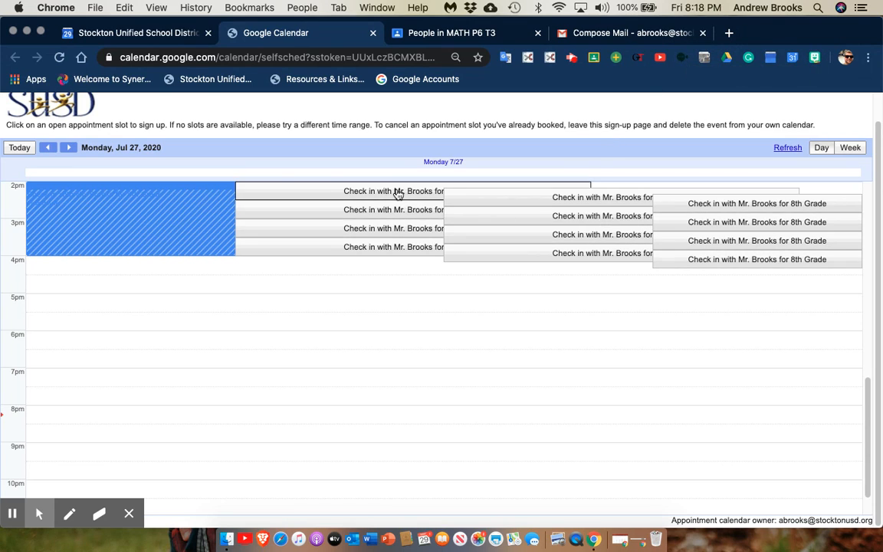
Step: Book the July 27 check-in slot from 2:00pm to 2:10pm and view the saved appointment in Google Calendar
{"action": "left_click", "coordinate": [397, 192]}
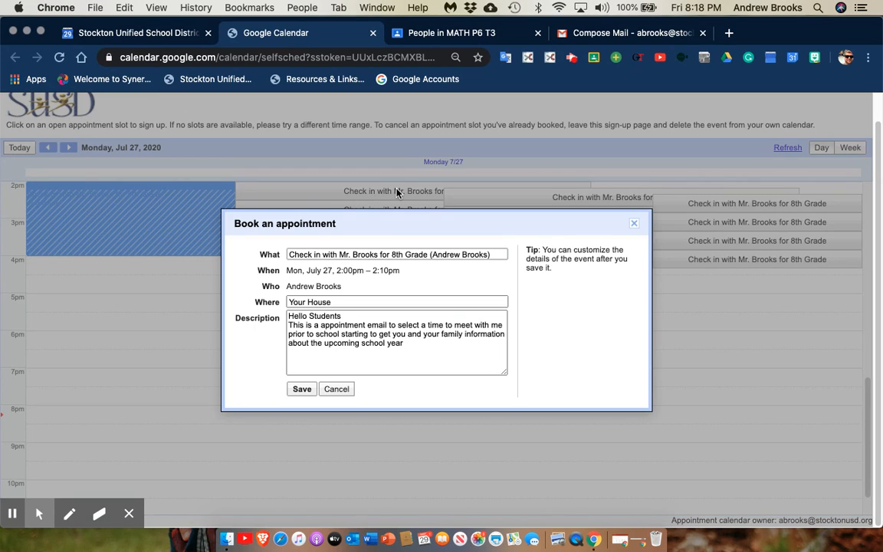
{"action": "left_click", "coordinate": [347, 275]}
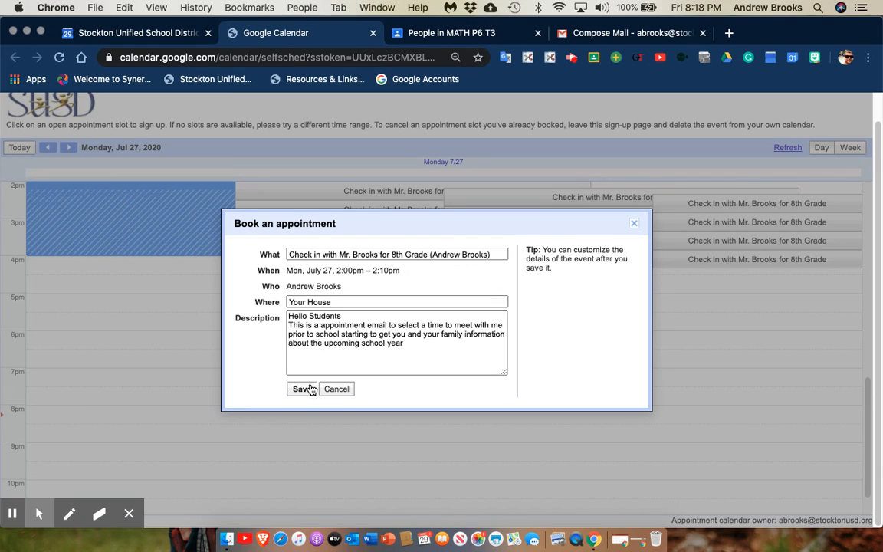
{"action": "left_click", "coordinate": [299, 390]}
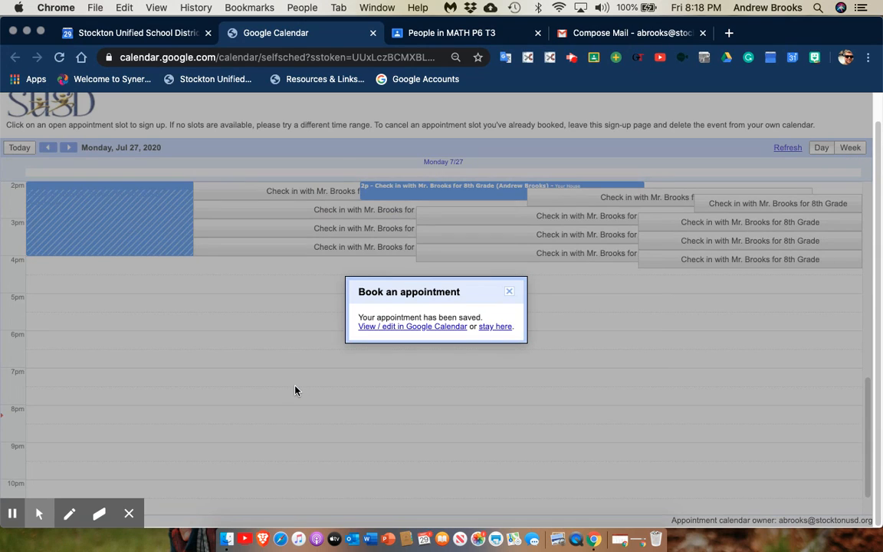
{"action": "left_click", "coordinate": [415, 328]}
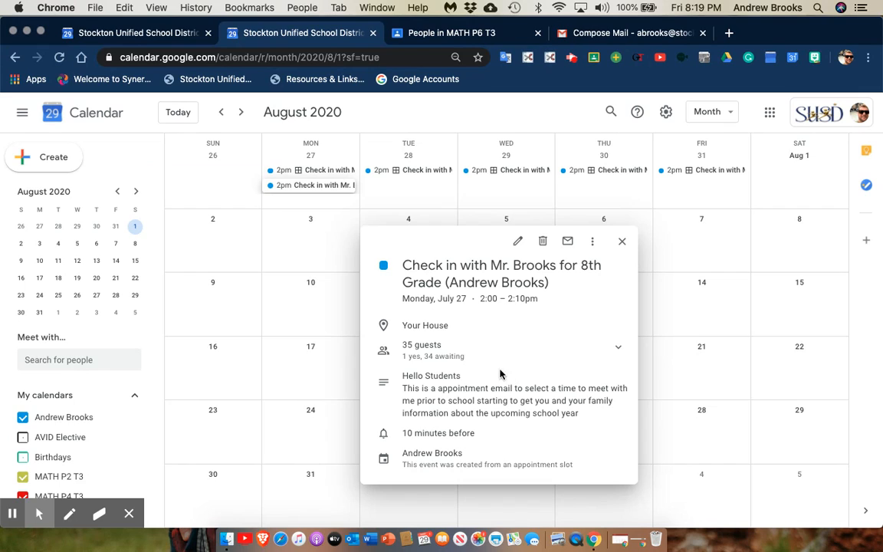
Step: Open the July 27 entry holding the 10-minute appointment slots and review the recipients in its guest email form
{"action": "left_click", "coordinate": [328, 244]}
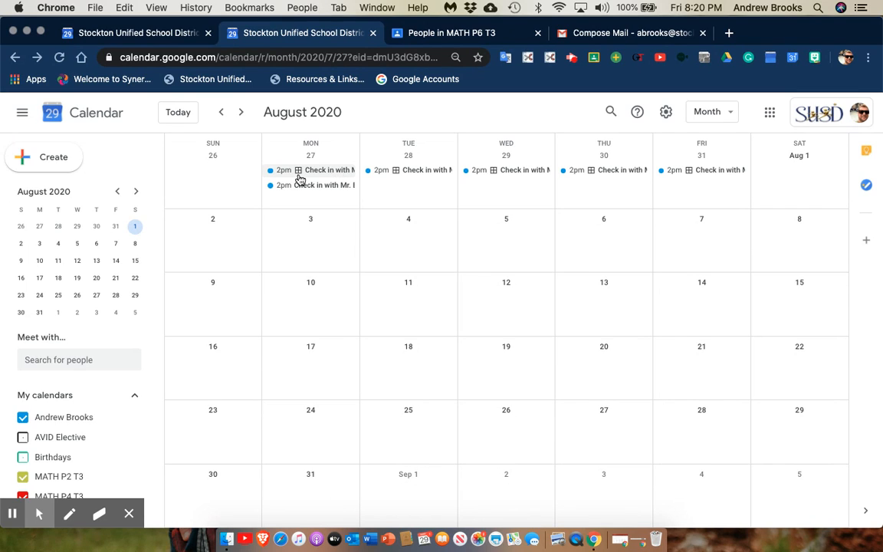
{"action": "left_click", "coordinate": [321, 175]}
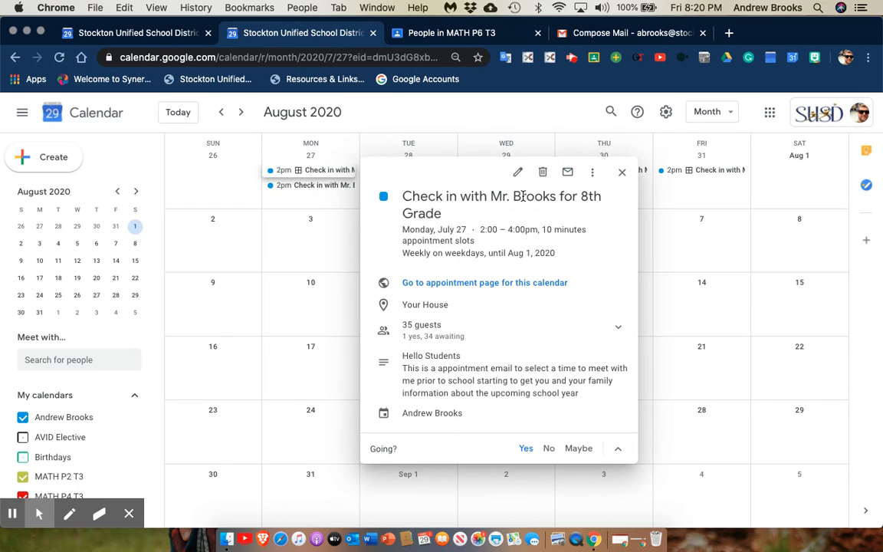
{"action": "left_click", "coordinate": [567, 173]}
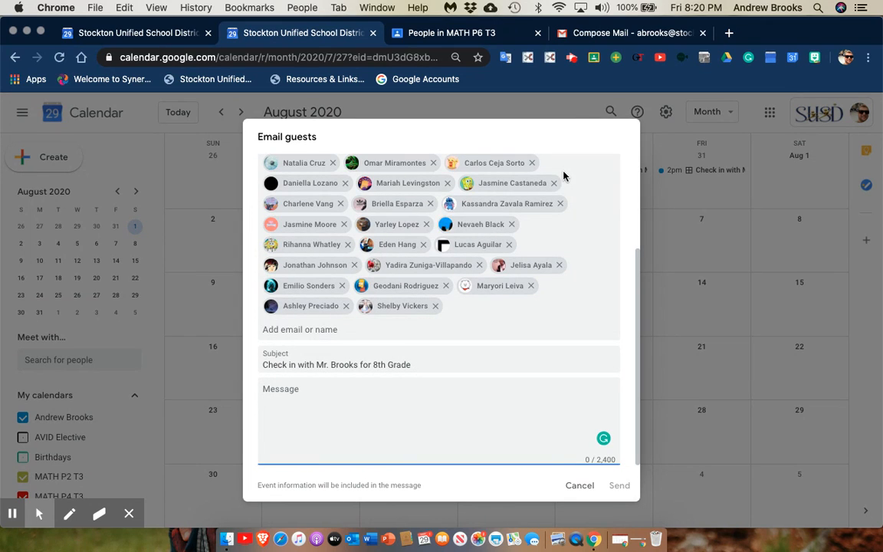
{"action": "scroll", "coordinate": [475, 294], "scroll_direction": "up", "scroll_amount": 3}
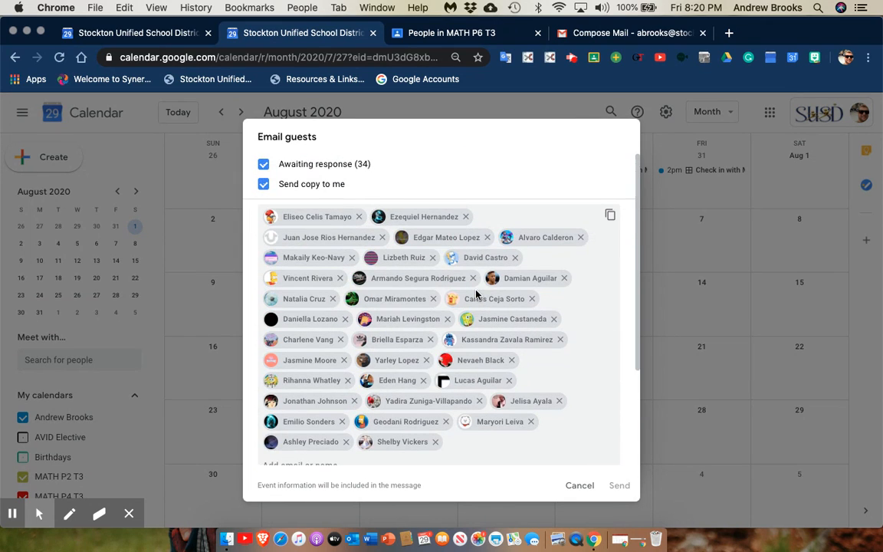
{"action": "scroll", "coordinate": [475, 294], "scroll_direction": "down", "scroll_amount": 3}
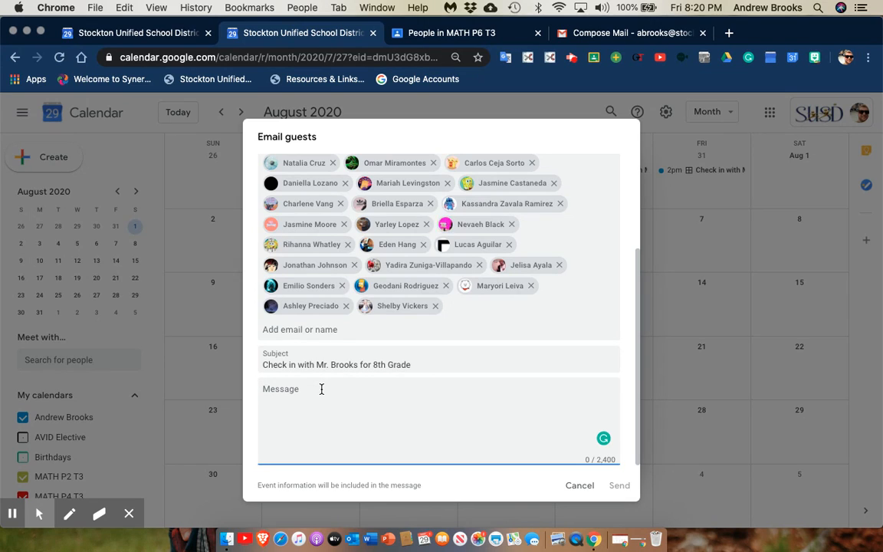
Step: Write the guest message "This going to be a check-in love google meet or a phone conference about the start of the school year"
{"action": "type", "text": "THis going to"}
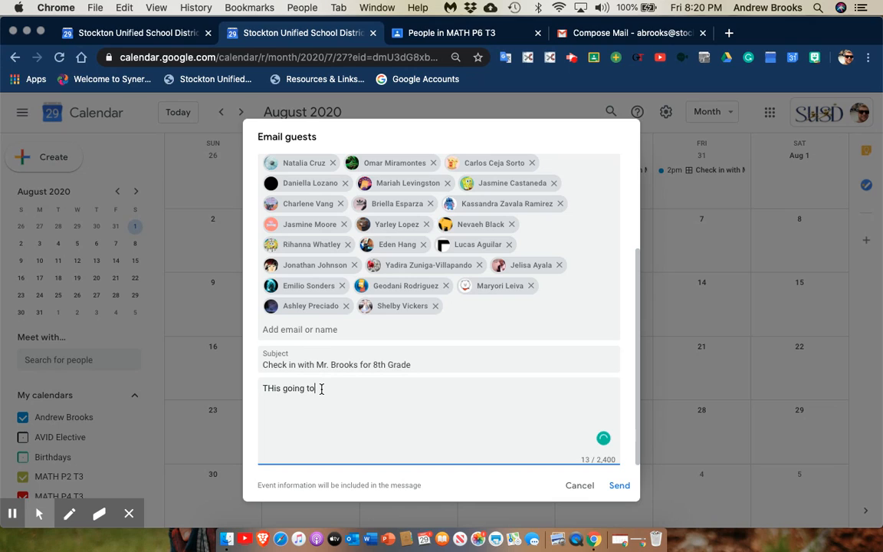
{"action": "type", "text": " be a check in "}
{"action": "type", "text": "love google "}
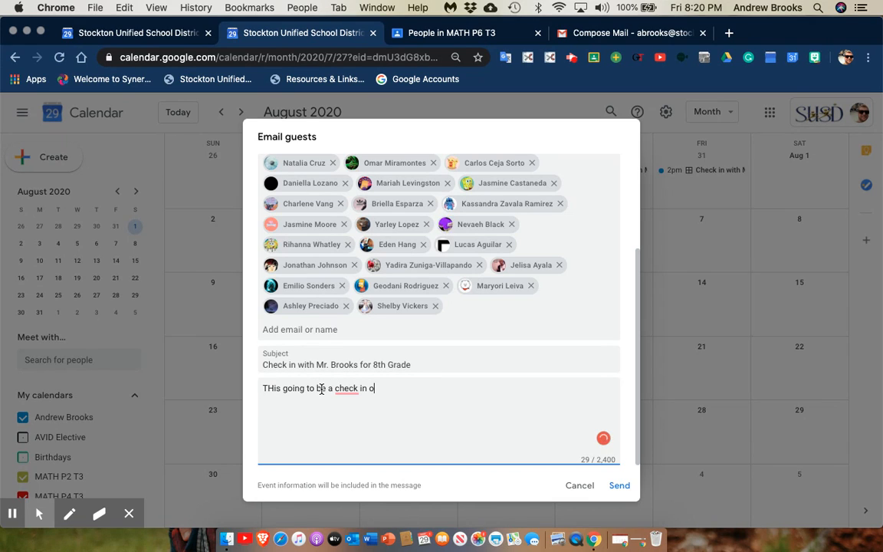
{"action": "type", "text": "meet or"}
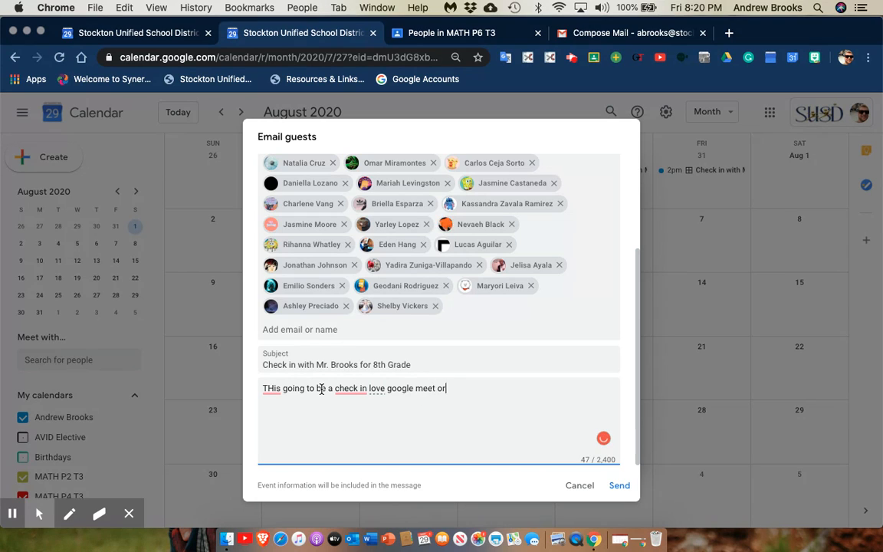
{"action": "type", "text": " a phone conference"}
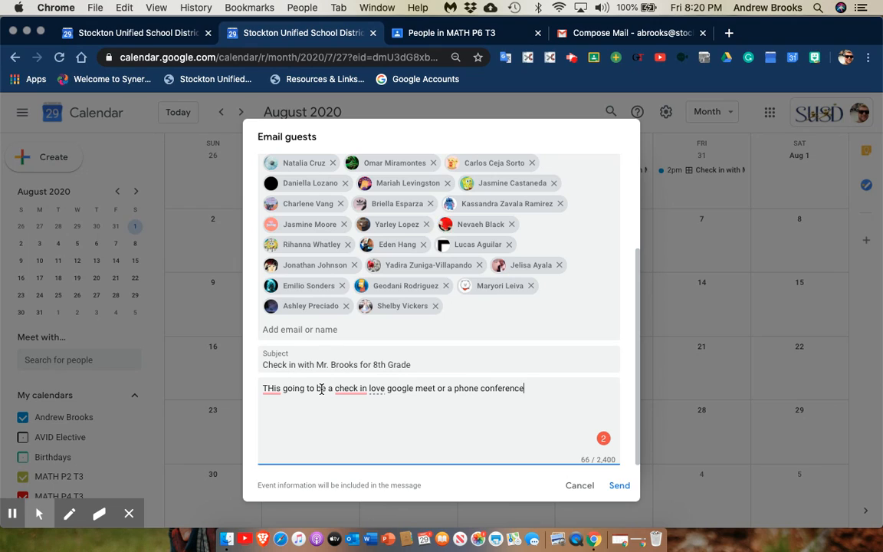
{"action": "type", "text": " about the sta"}
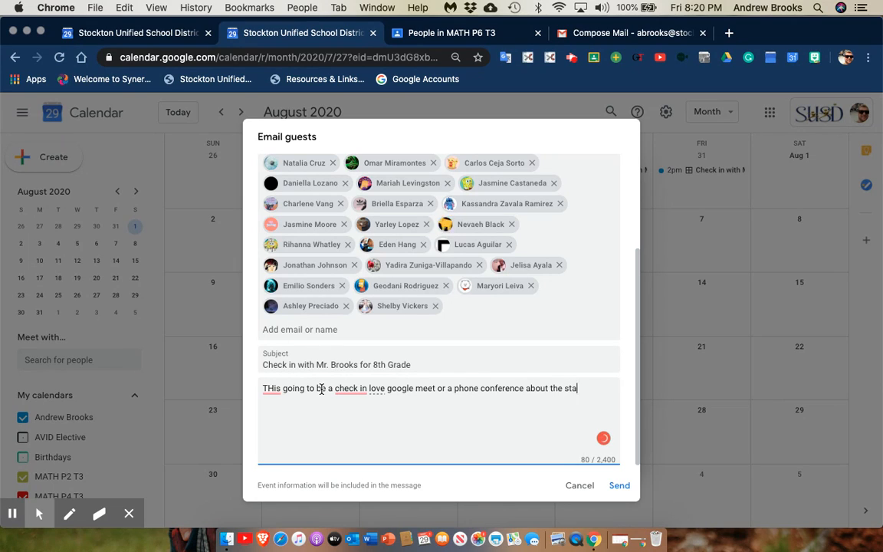
{"action": "type", "text": "rt of teh schoo"}
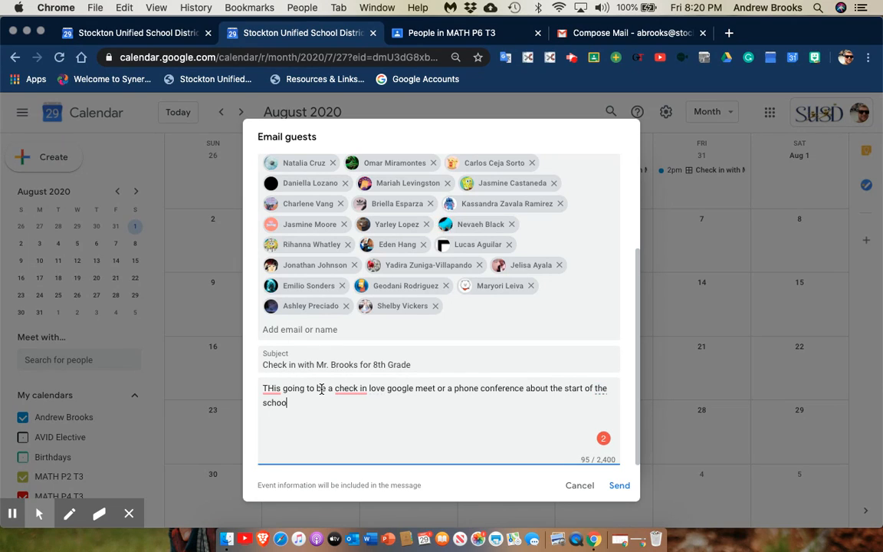
{"action": "type", "text": "l year"}
{"action": "left_click", "coordinate": [272, 389]}
{"action": "left_click", "coordinate": [278, 414]}
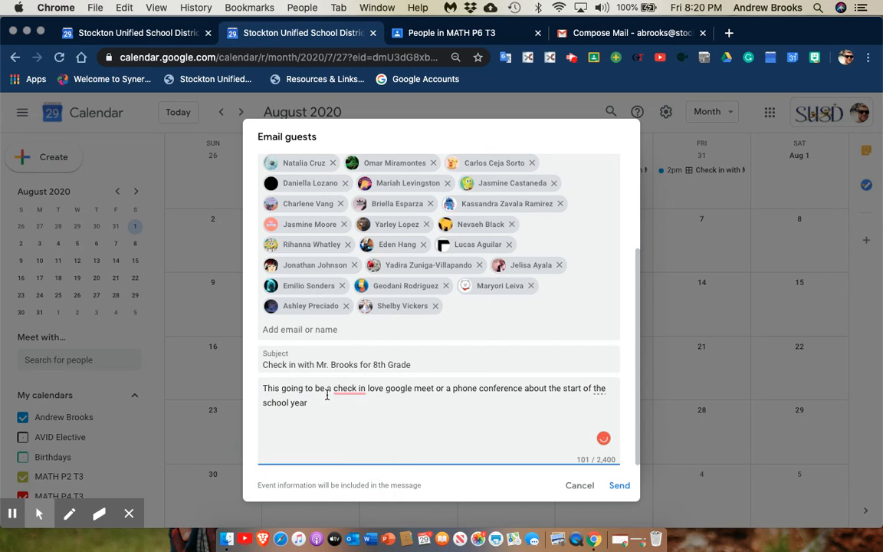
{"action": "left_click", "coordinate": [349, 390]}
{"action": "left_click", "coordinate": [348, 420]}
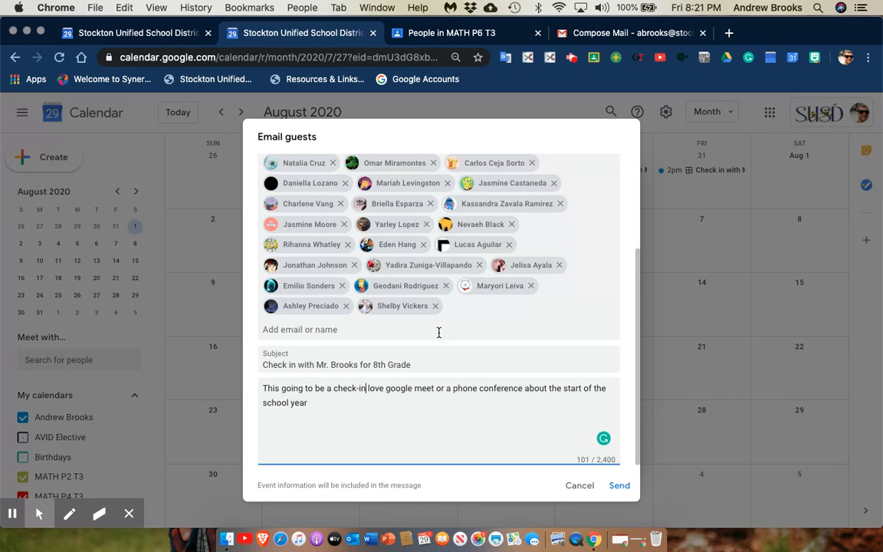
Step: Review the guest email's recipient and copy options, and discard the unsent message
{"action": "left_click", "coordinate": [438, 332]}
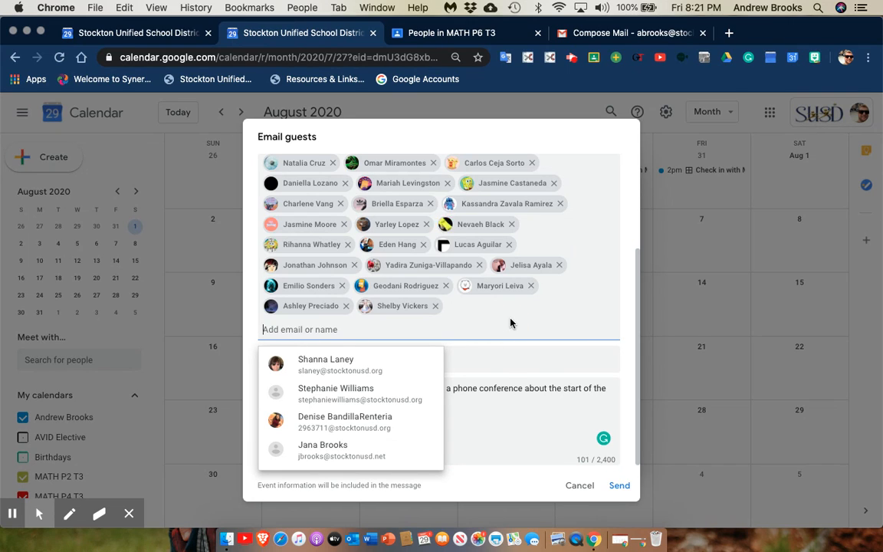
{"action": "left_click", "coordinate": [539, 314]}
{"action": "scroll", "coordinate": [538, 315], "scroll_direction": "up", "scroll_amount": 5}
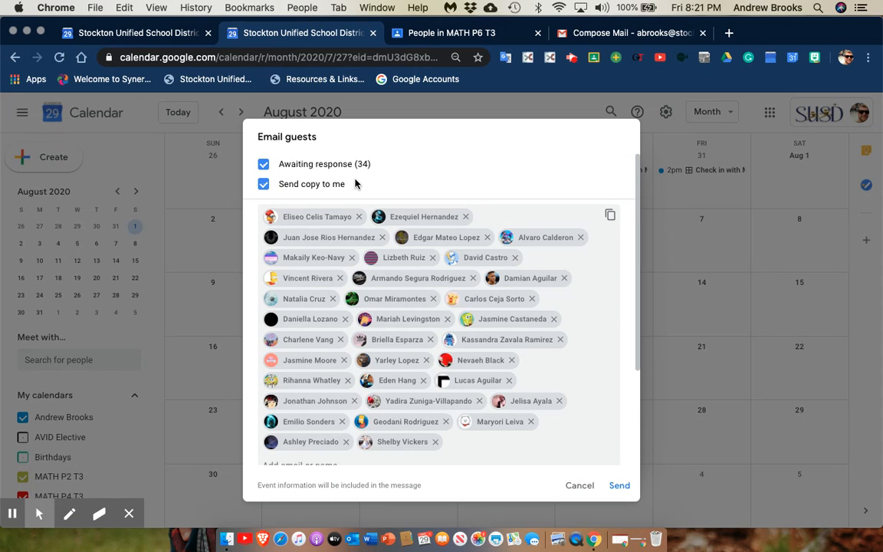
{"action": "left_click", "coordinate": [580, 486]}
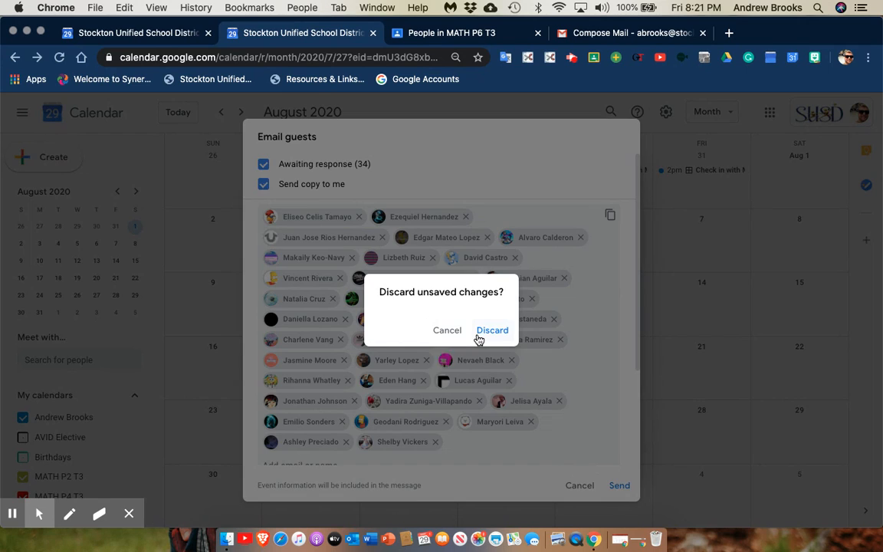
{"action": "left_click", "coordinate": [478, 337]}
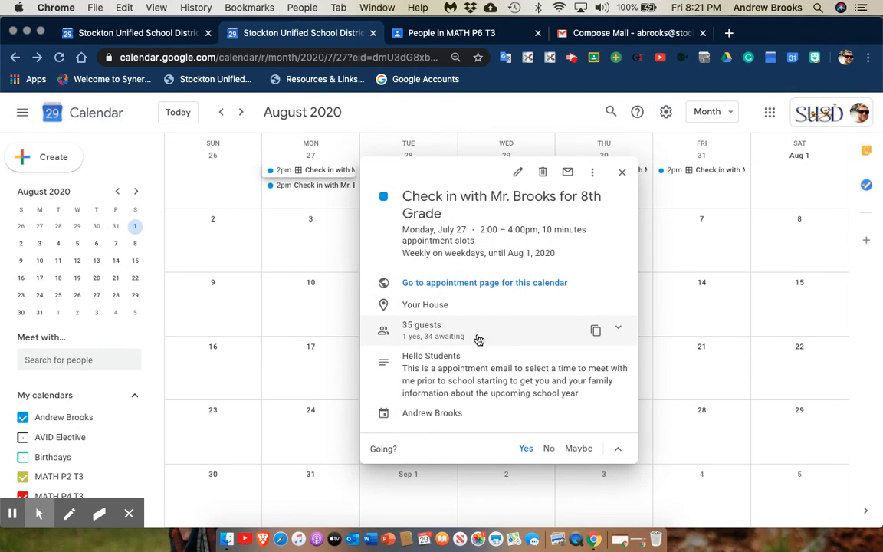